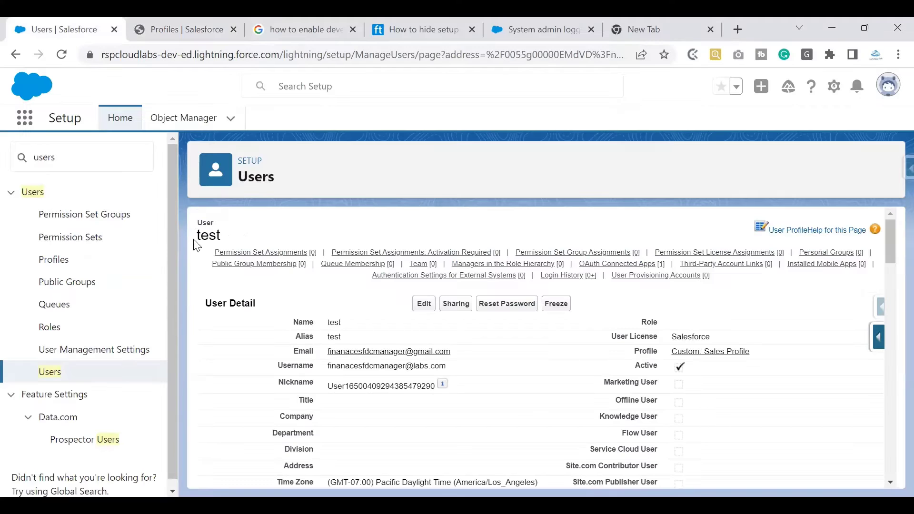
{"action": "left_click_drag", "start_coordinate": [197, 235], "coordinate": [234, 235]}
{"action": "left_click", "coordinate": [234, 235]}
{"action": "left_click_drag", "start_coordinate": [752, 352], "coordinate": [670, 352]}
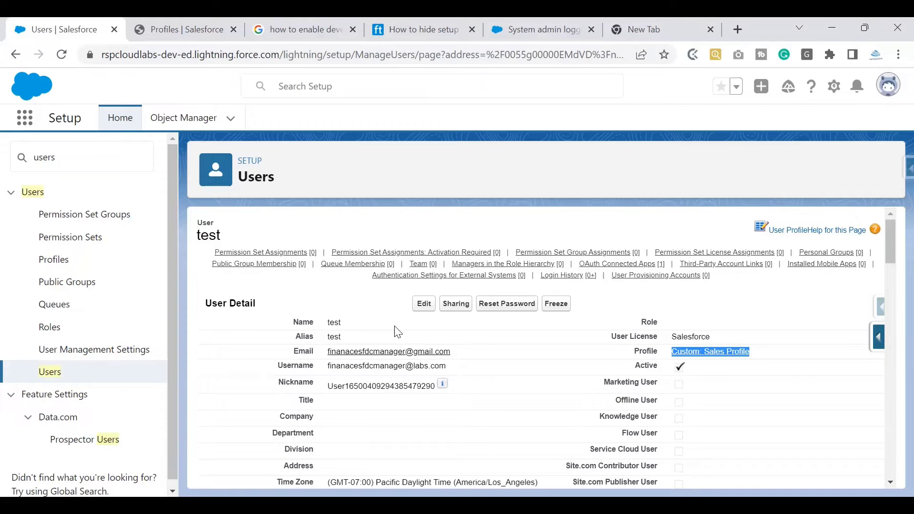
{"action": "key", "text": "ctrl+Tab"}
{"action": "key", "text": "Escape"}
{"action": "scroll", "coordinate": [224, 249], "scroll_direction": "up", "scroll_amount": 10}
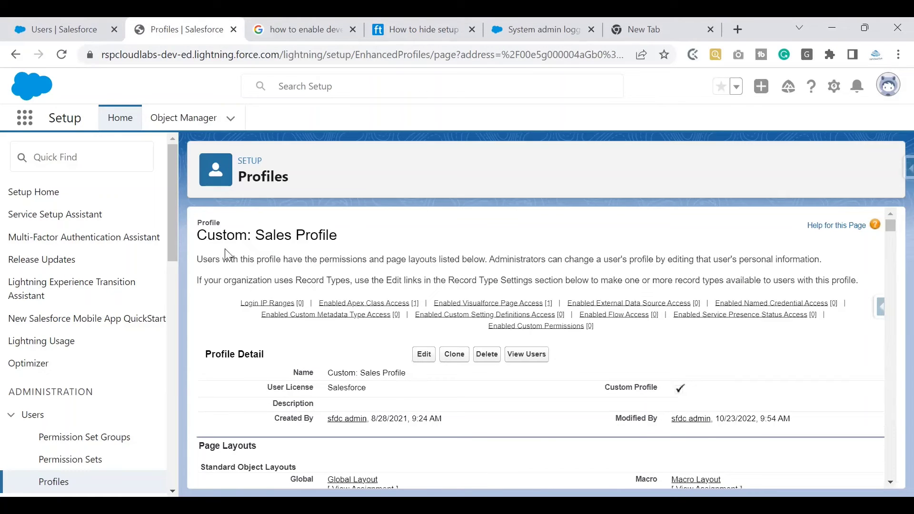
{"action": "left_click_drag", "start_coordinate": [200, 235], "coordinate": [360, 231]}
{"action": "left_click", "coordinate": [342, 232]}
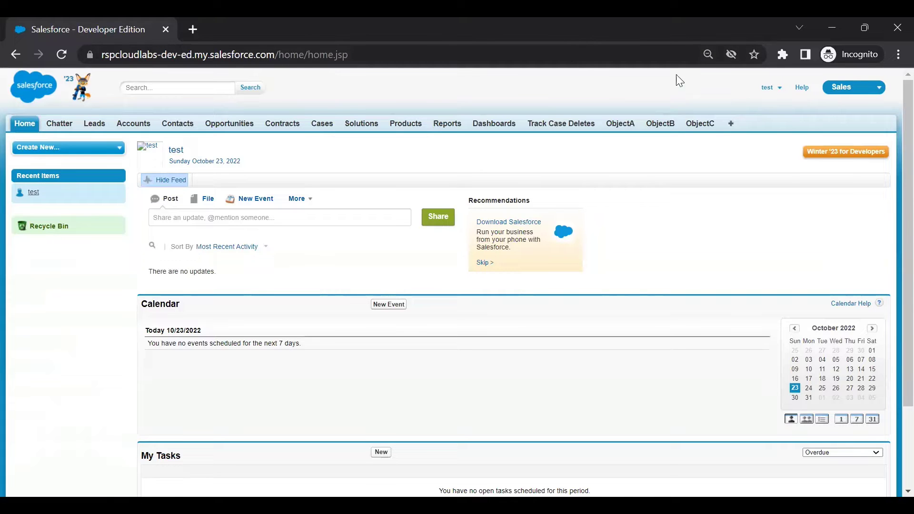
{"action": "left_click", "coordinate": [762, 90]}
{"action": "left_click", "coordinate": [763, 90]}
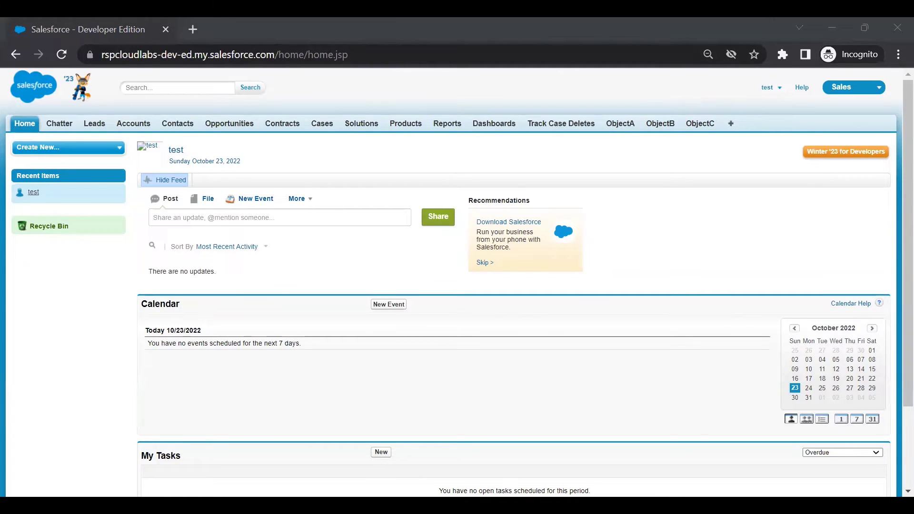
{"action": "key", "text": "alt+Tab"}
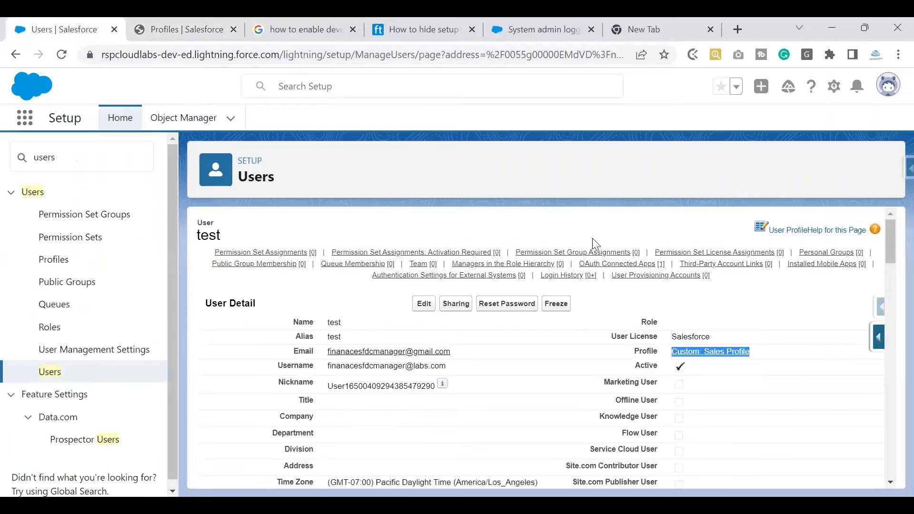
{"action": "left_click", "coordinate": [833, 86]}
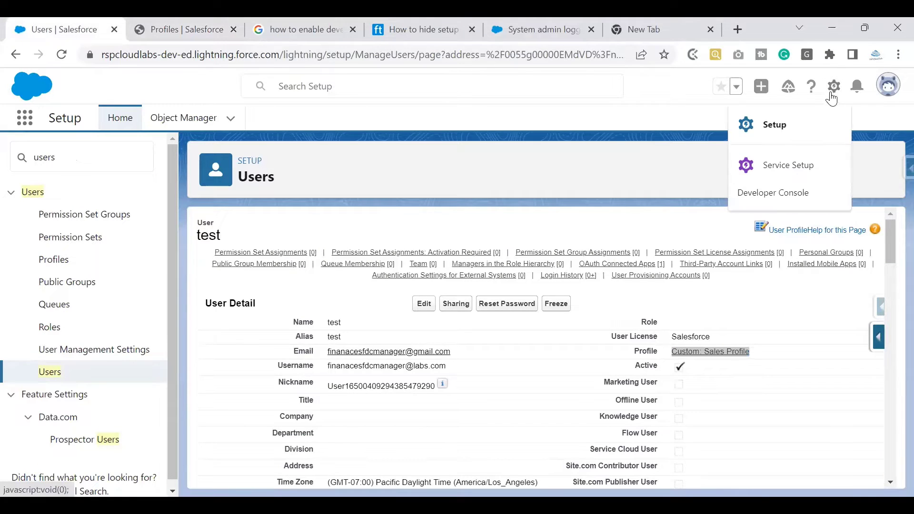
{"action": "left_click", "coordinate": [781, 193]}
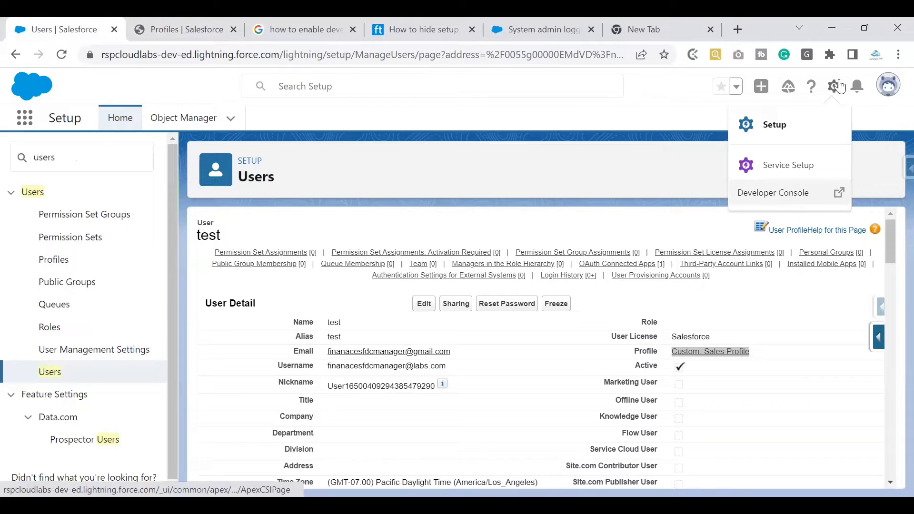
{"action": "left_click", "coordinate": [834, 86]}
{"action": "left_click", "coordinate": [833, 86]}
{"action": "left_click", "coordinate": [707, 238]}
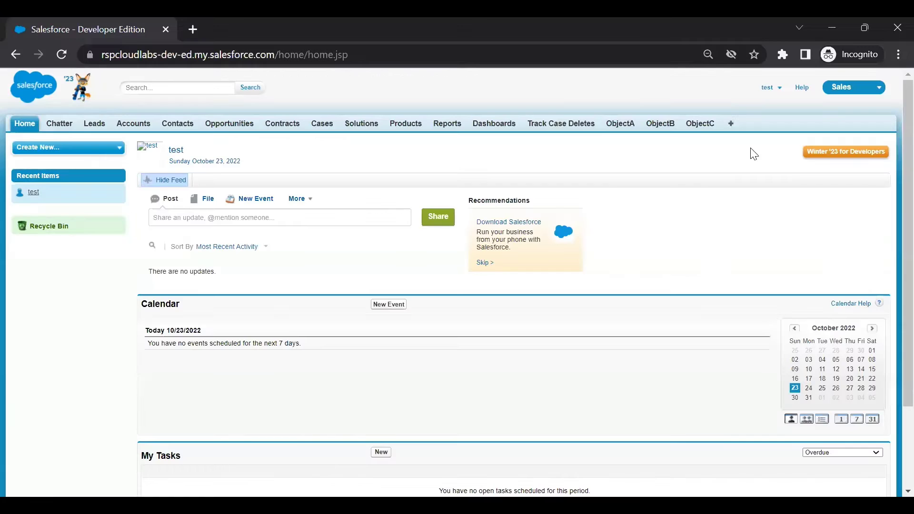
{"action": "left_click", "coordinate": [772, 89]}
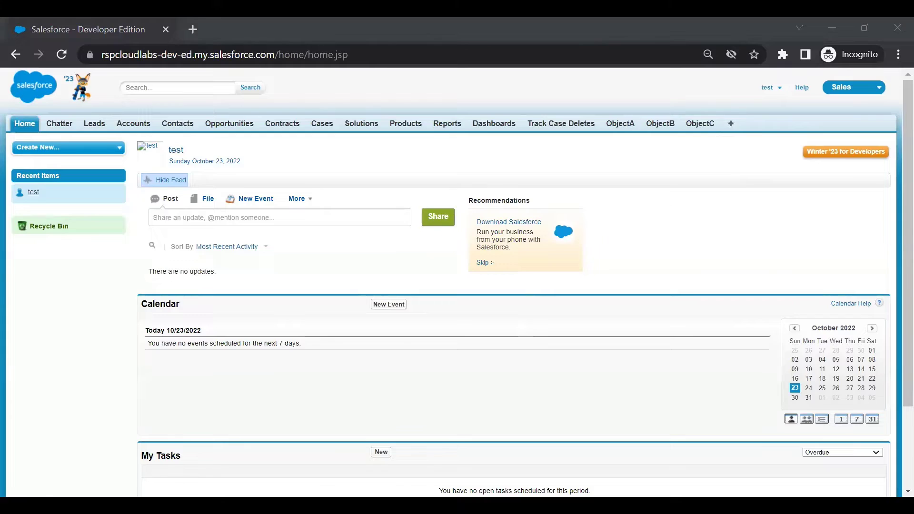
{"action": "key", "text": "alt+Tab"}
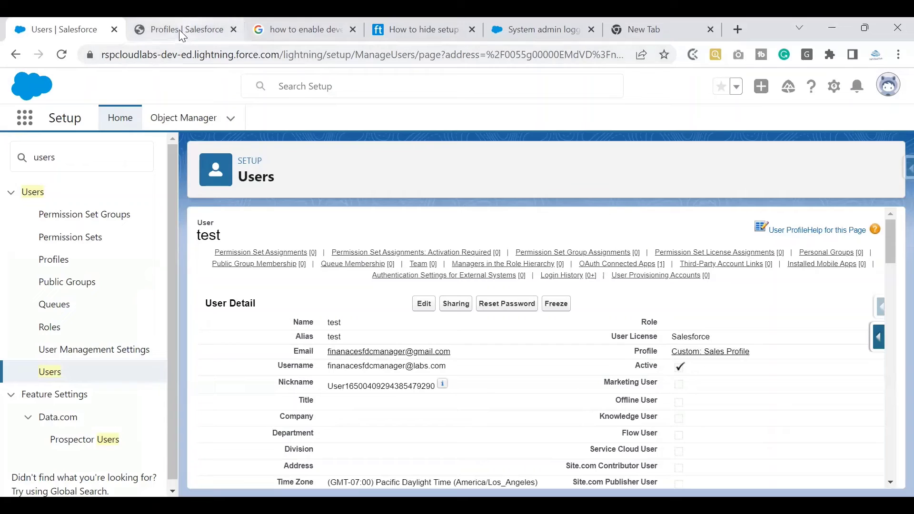
Open the Custom: Sales Profile page and put it into edit mode.
{"action": "mouse_move", "coordinate": [177, 31]}
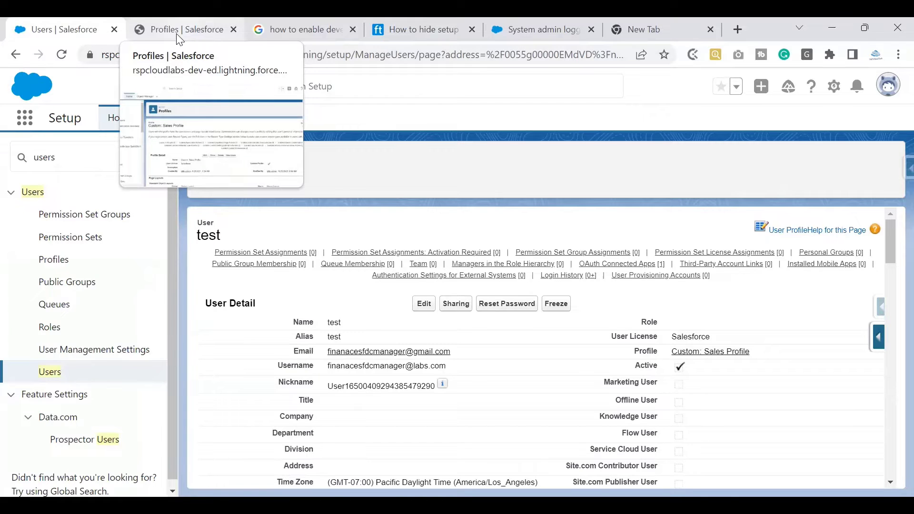
{"action": "left_click", "coordinate": [178, 38]}
{"action": "scroll", "coordinate": [889, 226], "scroll_direction": "down", "scroll_amount": 3}
{"action": "scroll", "coordinate": [889, 226], "scroll_direction": "up", "scroll_amount": 3}
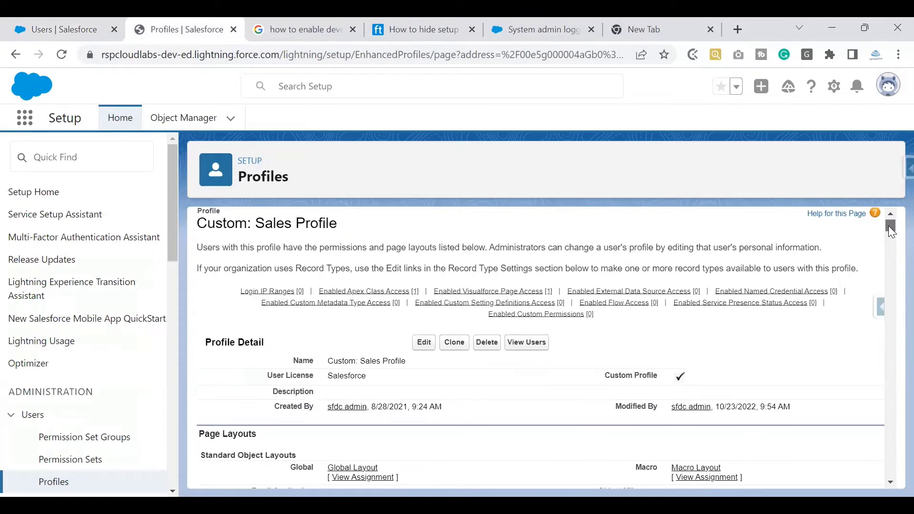
{"action": "left_click", "coordinate": [423, 345]}
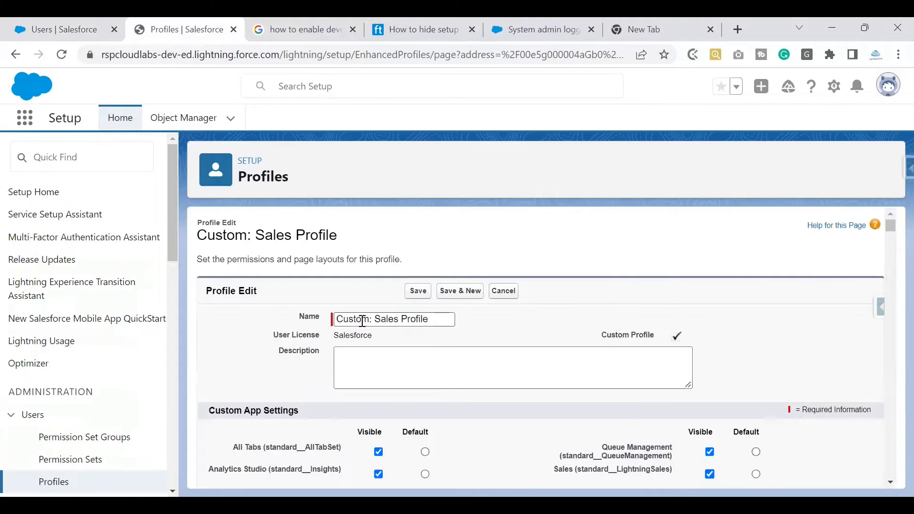
Search the page for 'view all' and tick the View All Data permission.
{"action": "key", "text": "ctrl+f"}
{"action": "key", "text": "Return"}
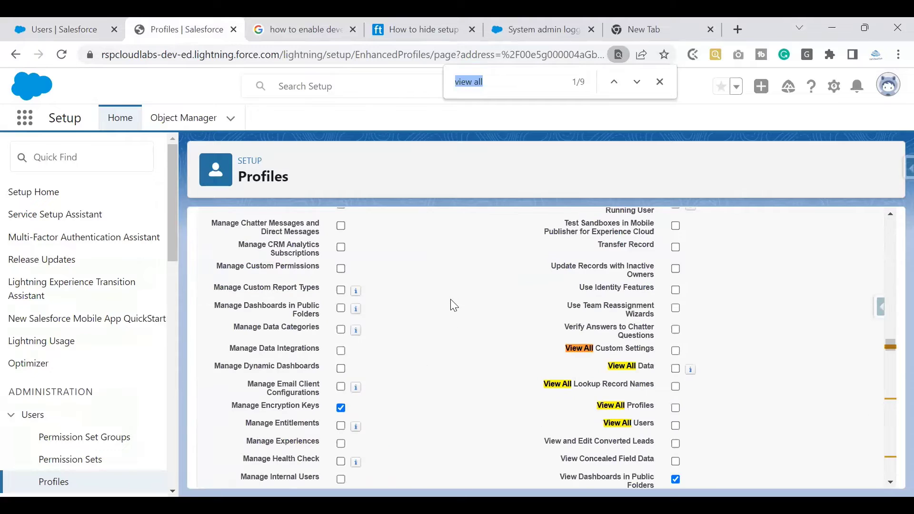
{"action": "left_click", "coordinate": [673, 371]}
{"action": "left_click_drag", "start_coordinate": [890, 348], "coordinate": [891, 360]}
Highlight View Setup and Configuration and annotate a 'view all data' note near the top.
{"action": "left_click_drag", "start_coordinate": [551, 412], "coordinate": [655, 418]}
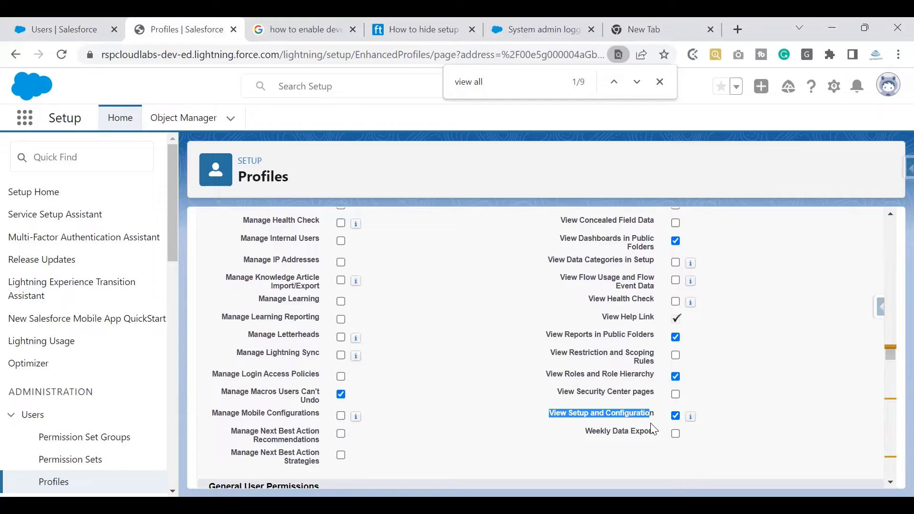
{"action": "left_click_drag", "start_coordinate": [887, 356], "coordinate": [891, 241]}
{"action": "scroll", "coordinate": [714, 300], "scroll_direction": "up", "scroll_amount": 6}
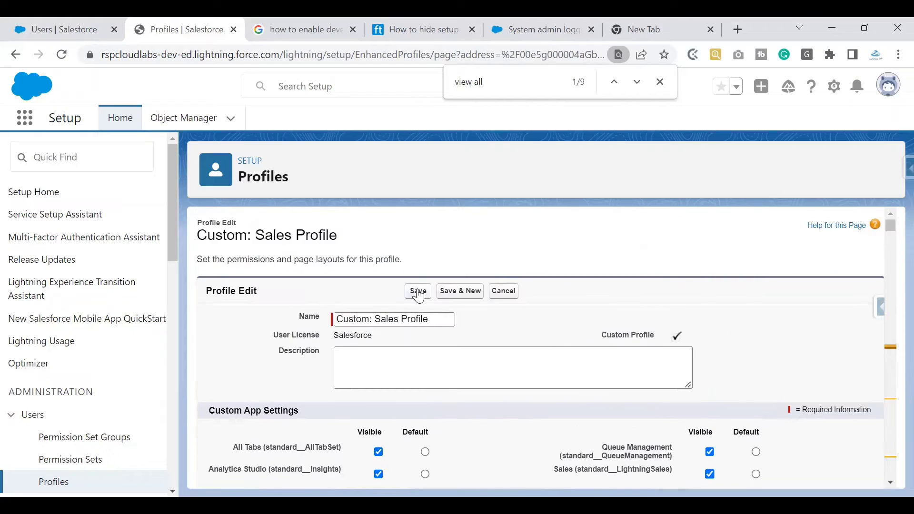
{"action": "mouse_move", "coordinate": [791, 153]}
{"action": "left_mouse_down"}
{"action": "mouse_move", "coordinate": [790, 169]}
{"action": "mouse_move", "coordinate": [865, 152]}
{"action": "left_mouse_up"}
{"action": "left_click_drag", "start_coordinate": [860, 152], "coordinate": [870, 150]}
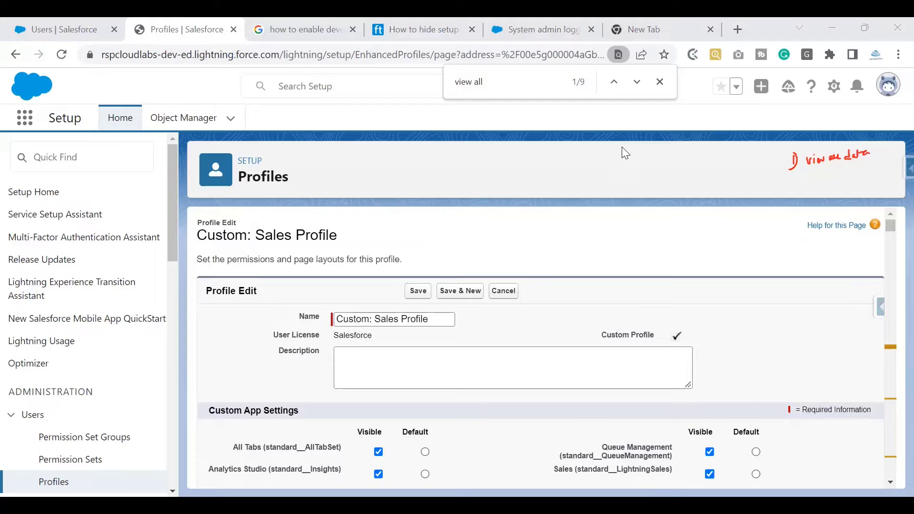
Save the profile permission changes and launch Developer Console as the test user.
{"action": "left_click", "coordinate": [418, 291]}
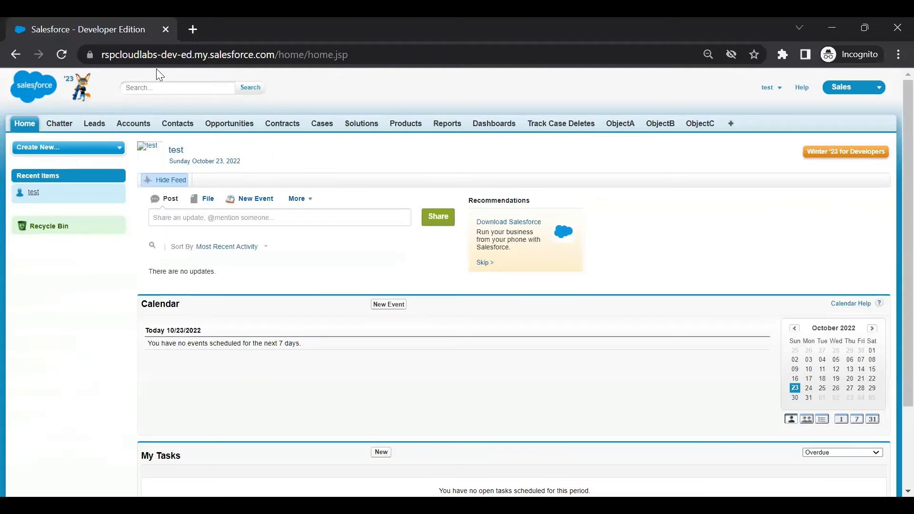
{"action": "left_click", "coordinate": [60, 55]}
{"action": "left_click", "coordinate": [731, 92]}
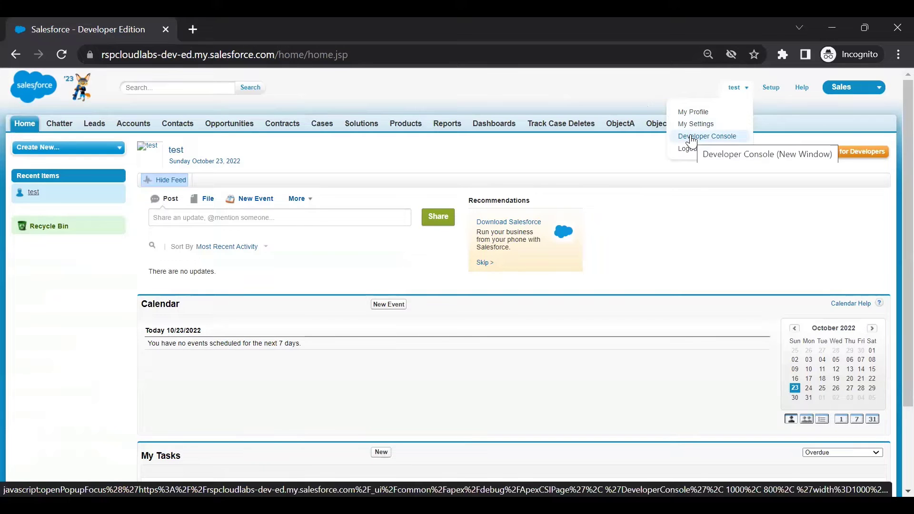
{"action": "left_click", "coordinate": [720, 139]}
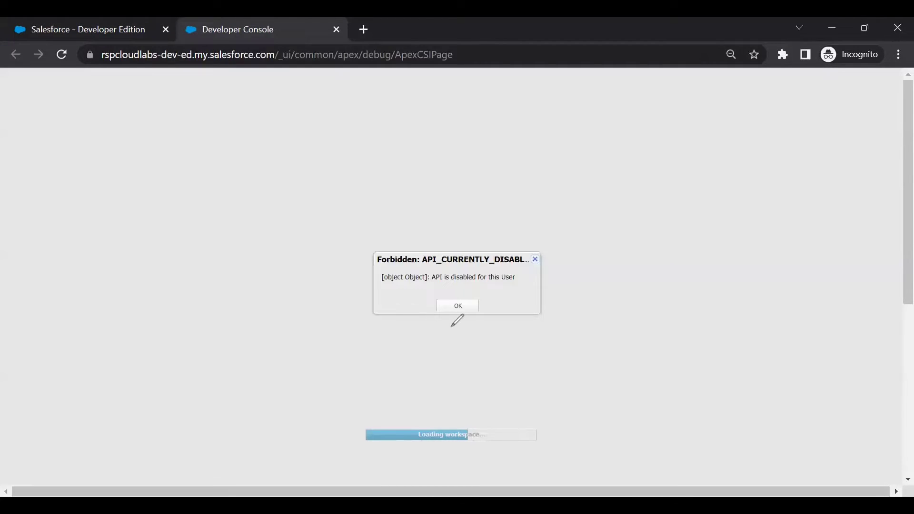
Circle the API-disabled error, relaunch Developer Console and dismiss the API_CURRENTLY_DISABLED error.
{"action": "mouse_move", "coordinate": [440, 244]}
{"action": "left_mouse_down"}
{"action": "mouse_move", "coordinate": [374, 274]}
{"action": "mouse_move", "coordinate": [502, 284]}
{"action": "mouse_move", "coordinate": [428, 247]}
{"action": "left_mouse_up"}
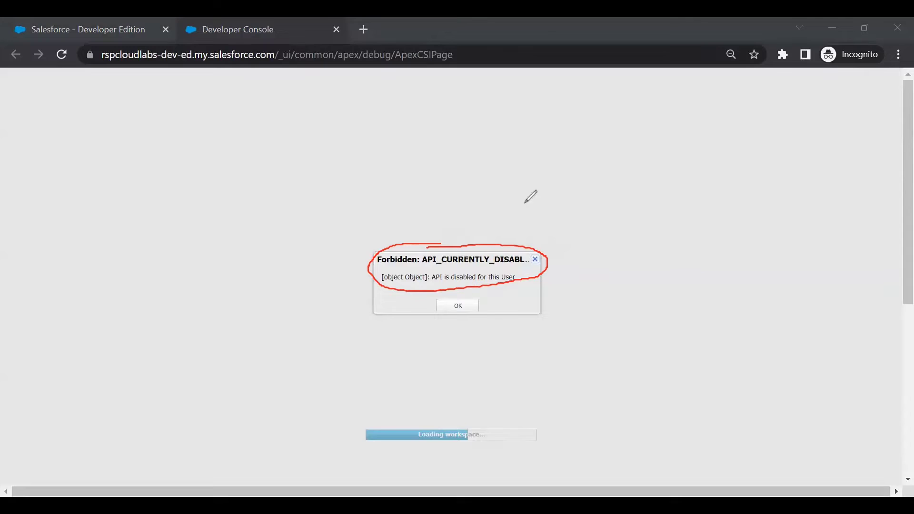
{"action": "key", "text": "Escape"}
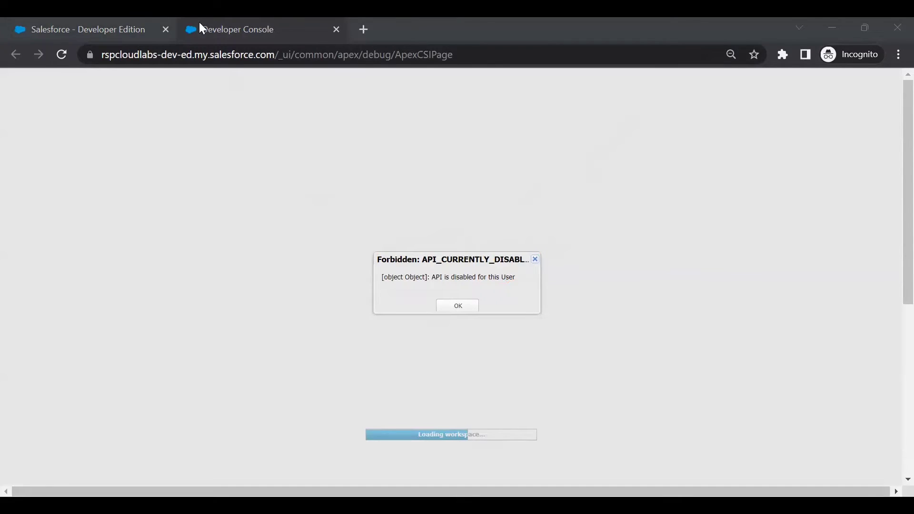
{"action": "left_click", "coordinate": [128, 40]}
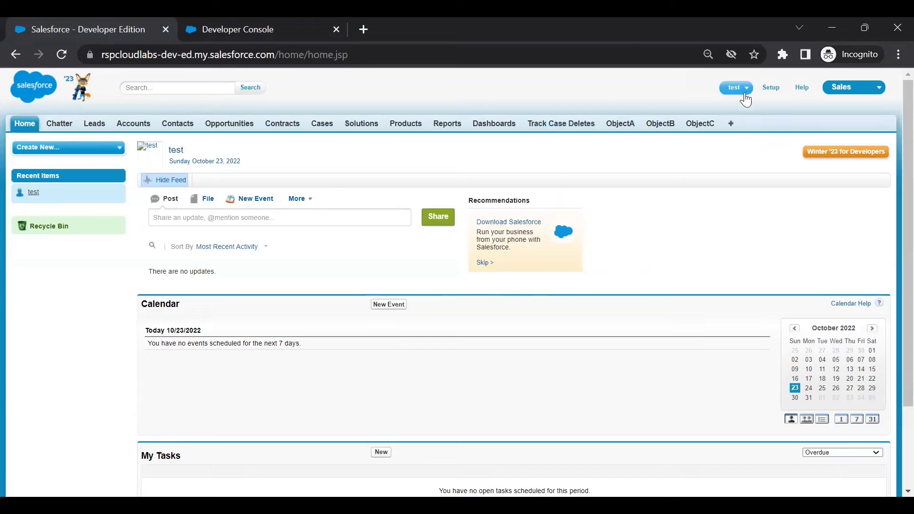
{"action": "left_click", "coordinate": [738, 89]}
{"action": "left_click", "coordinate": [236, 30]}
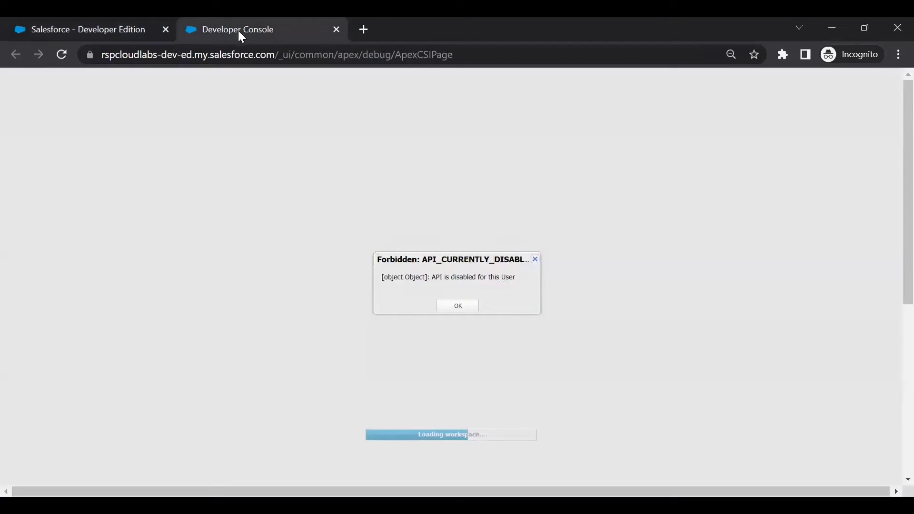
{"action": "left_click", "coordinate": [448, 307]}
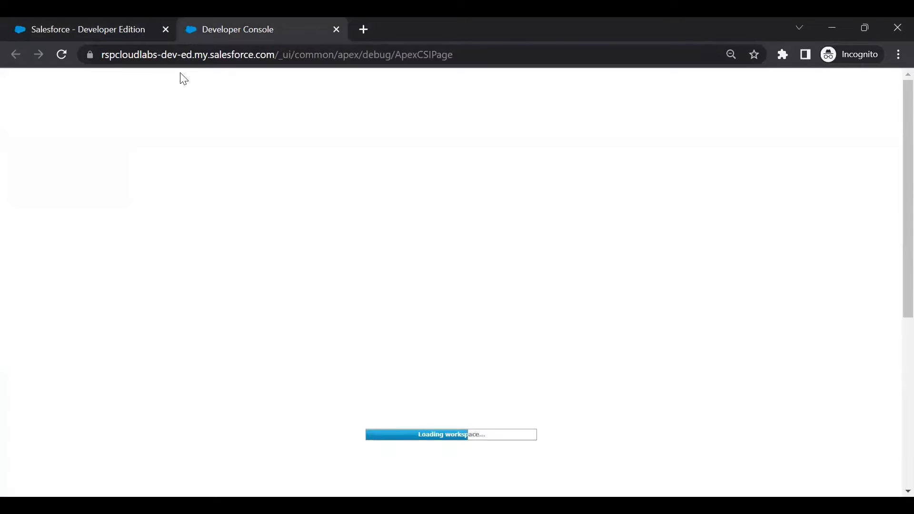
Back on the Sales Profile page, search the page for 'api en'.
{"action": "left_click", "coordinate": [158, 24]}
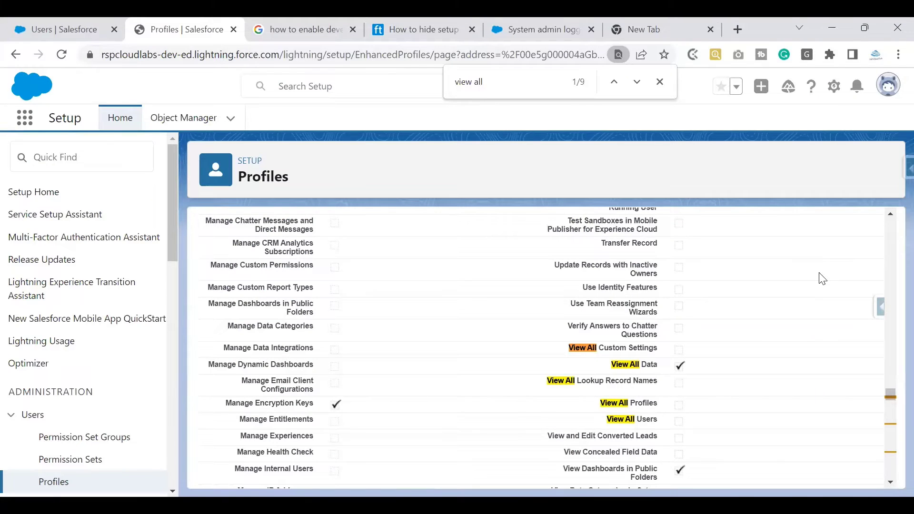
{"action": "left_click_drag", "start_coordinate": [482, 82], "coordinate": [443, 88]}
{"action": "key", "text": "BackSpace"}
{"action": "type", "text": "api en"}
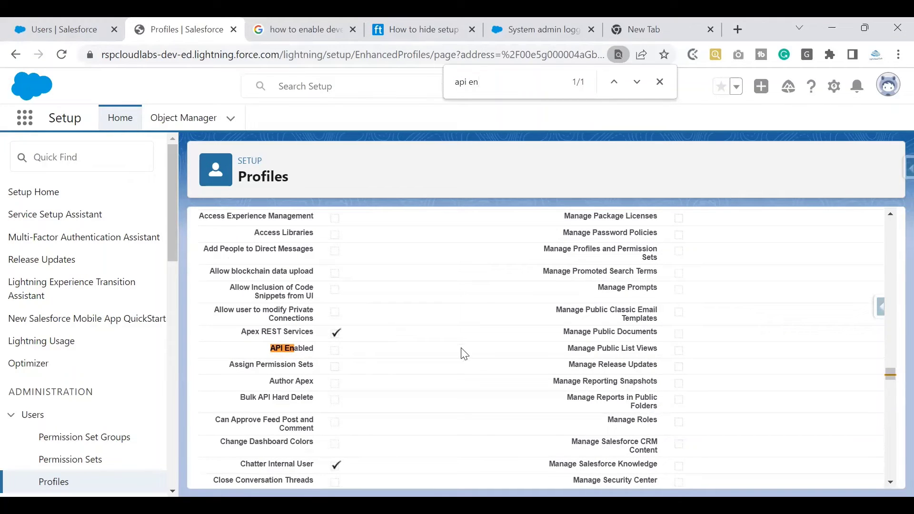
{"action": "left_click_drag", "start_coordinate": [890, 375], "coordinate": [890, 223]}
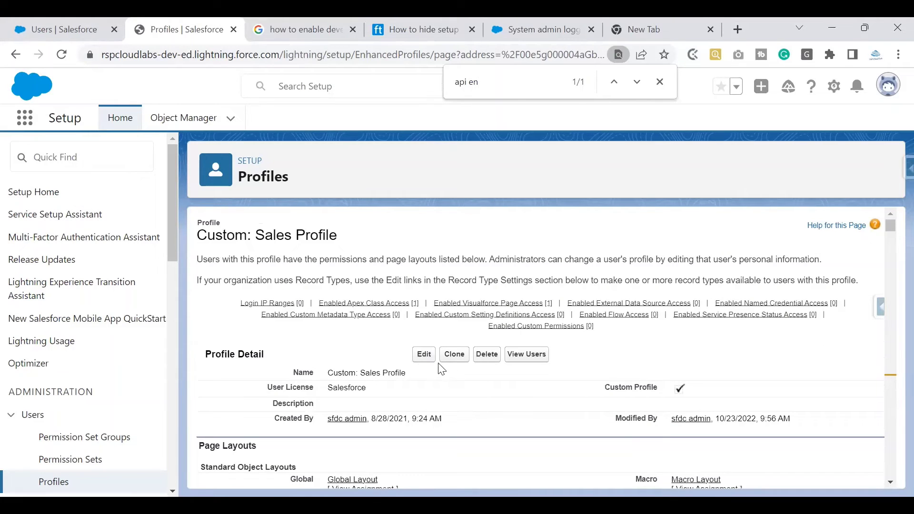
Edit the Sales Profile, tick API Enabled, and save the profile.
{"action": "left_click", "coordinate": [428, 356]}
{"action": "left_click", "coordinate": [498, 85]}
{"action": "key", "text": "Return"}
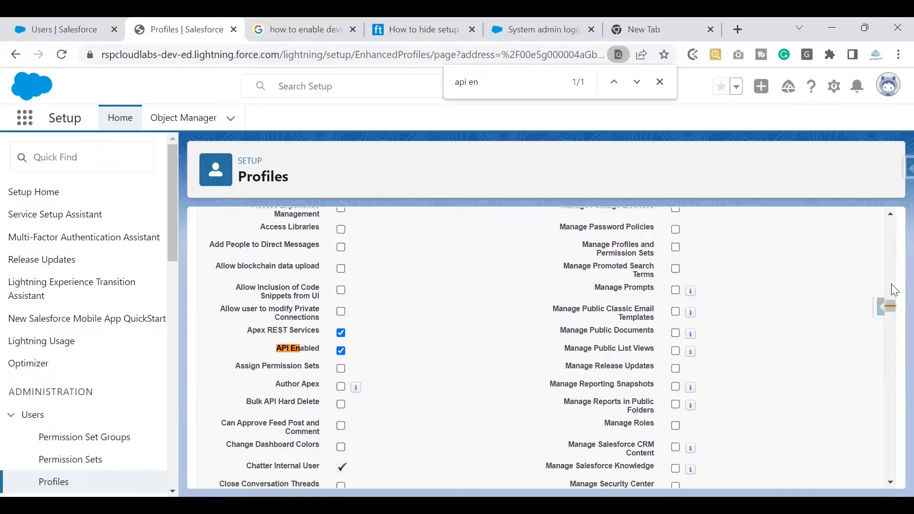
{"action": "left_click_drag", "start_coordinate": [889, 307], "coordinate": [891, 216]}
{"action": "left_click", "coordinate": [419, 292]}
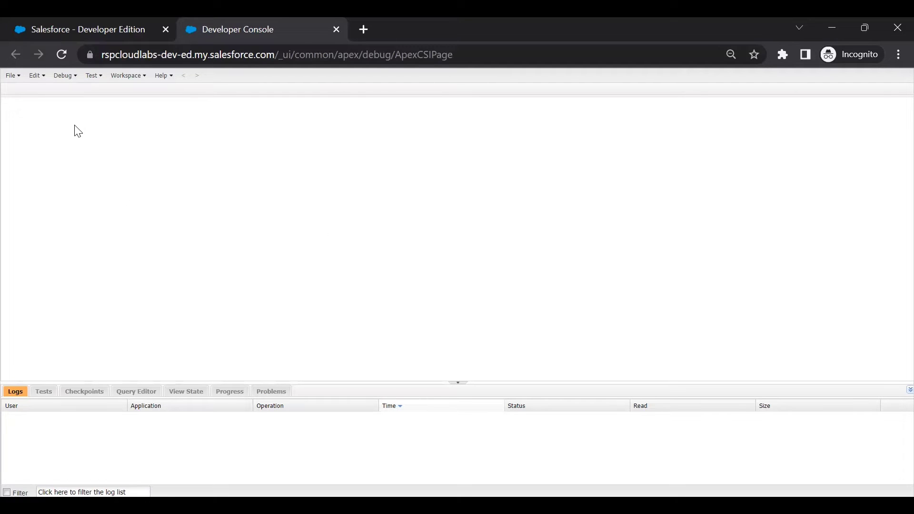
Execute the SOQL query 'select id from account' in the Query Editor, returning 22 account rows.
{"action": "left_click", "coordinate": [134, 393]}
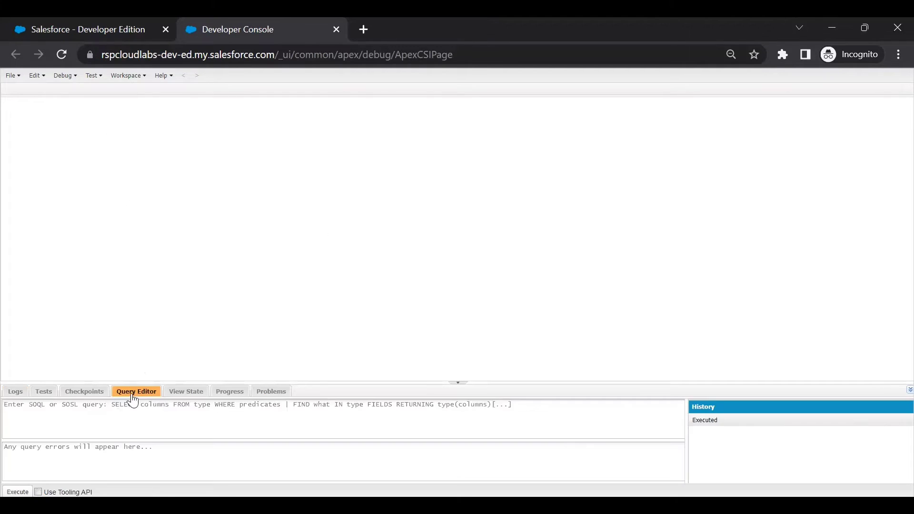
{"action": "type", "text": "select fid from account"}
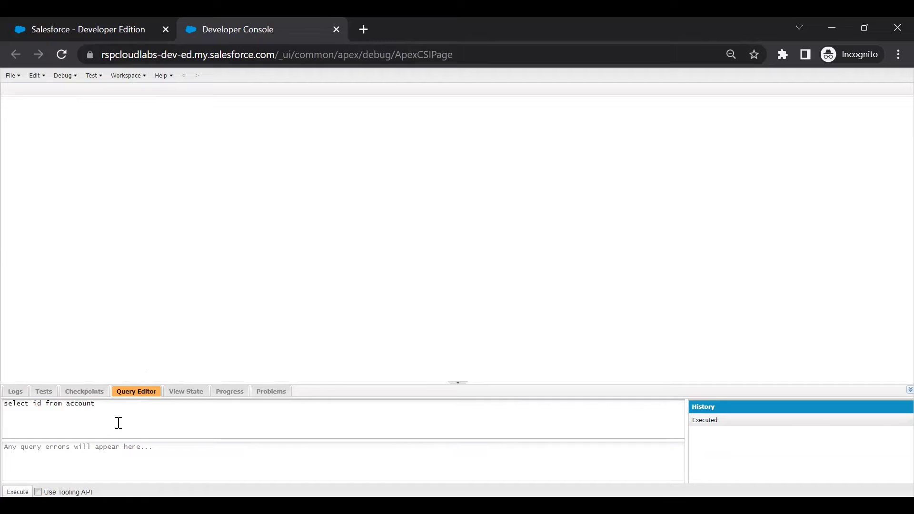
{"action": "left_click", "coordinate": [18, 492]}
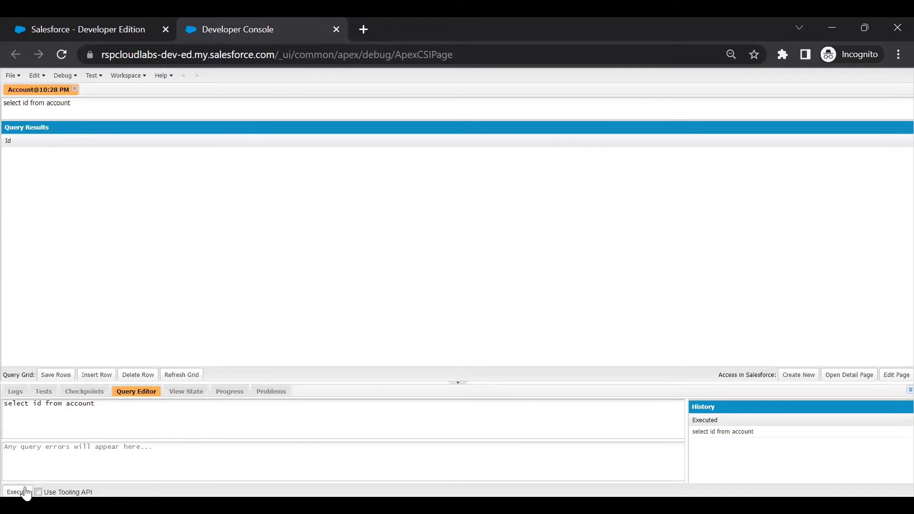
{"action": "triple_click", "coordinate": [102, 412]}
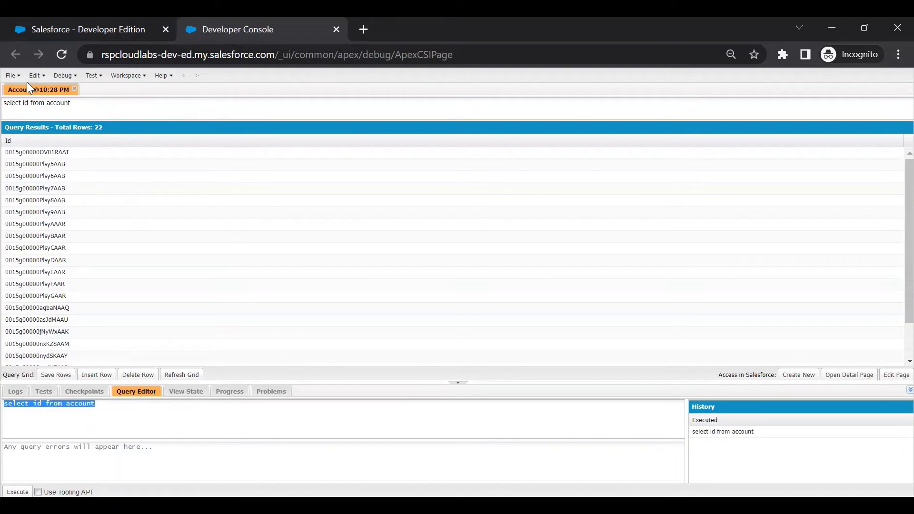
{"action": "left_click", "coordinate": [13, 76]}
{"action": "left_click", "coordinate": [43, 75]}
{"action": "left_click", "coordinate": [12, 75]}
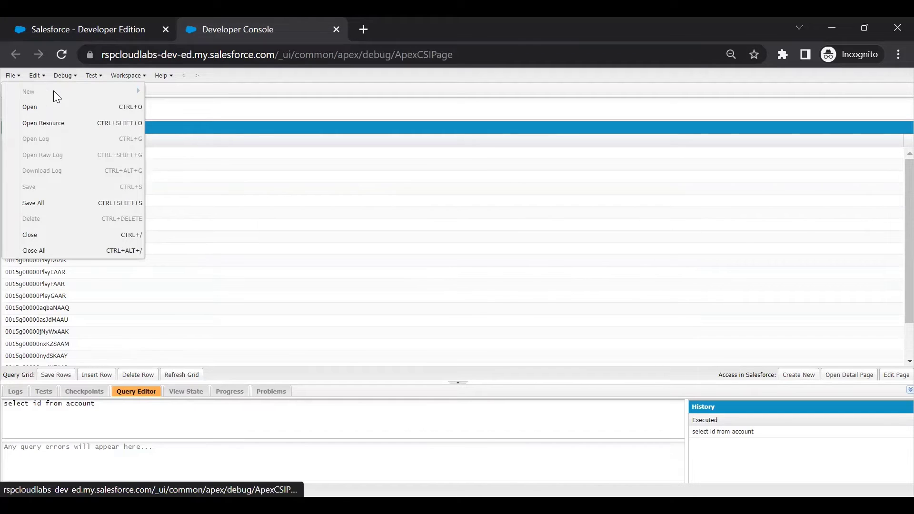
Open TestOppTaskCreationBatchClass, add a blank line and try saving with Ctrl+S.
{"action": "left_click", "coordinate": [29, 106]}
{"action": "double_click", "coordinate": [393, 243]}
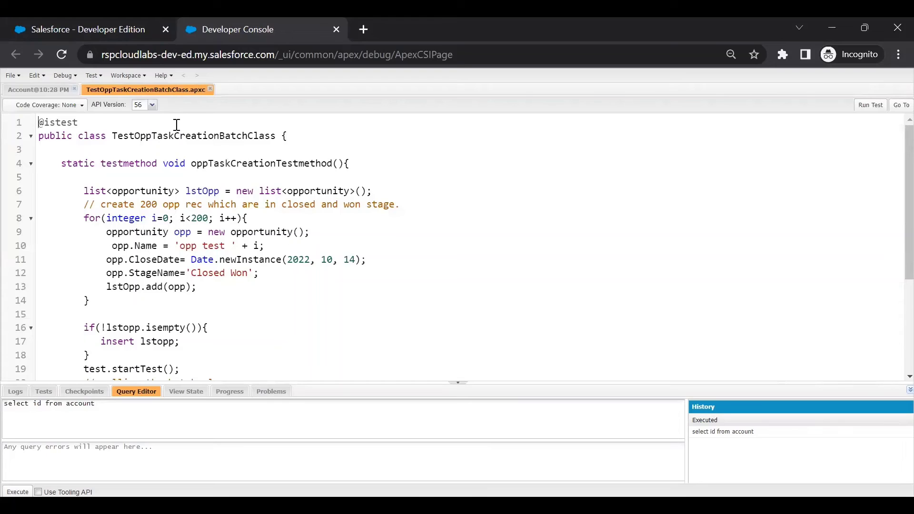
{"action": "key", "text": "Return"}
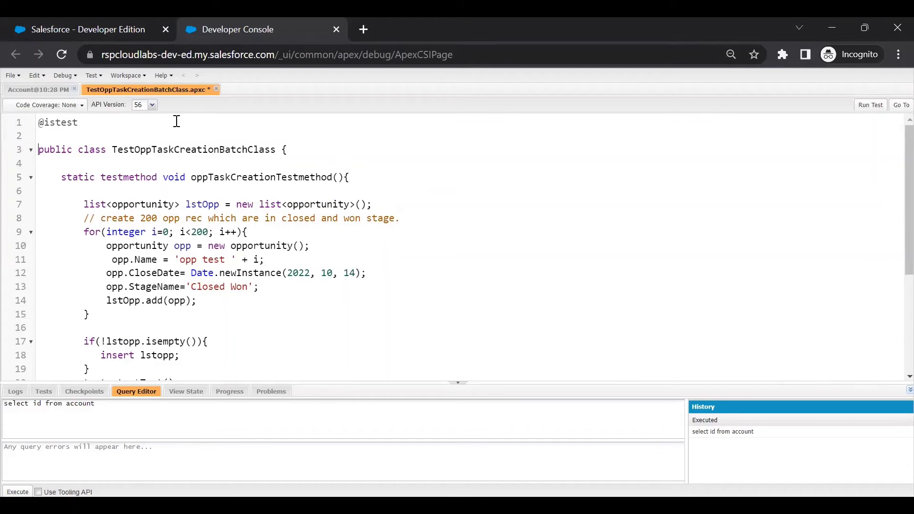
{"action": "key", "text": "ctrl+s"}
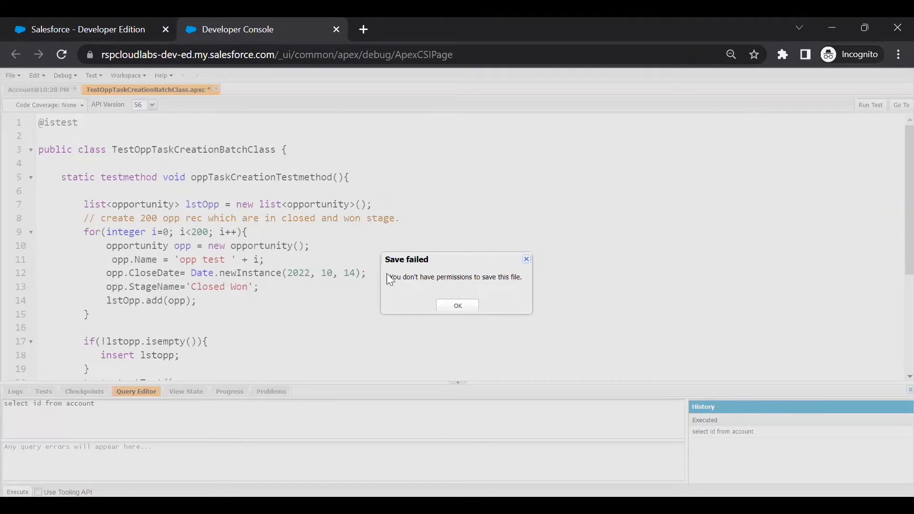
Dismiss the Save failed message, close the class without saving, and close the query tab.
{"action": "mouse_move", "coordinate": [381, 253]}
{"action": "left_mouse_down"}
{"action": "mouse_move", "coordinate": [390, 249]}
{"action": "mouse_move", "coordinate": [381, 240]}
{"action": "left_mouse_up"}
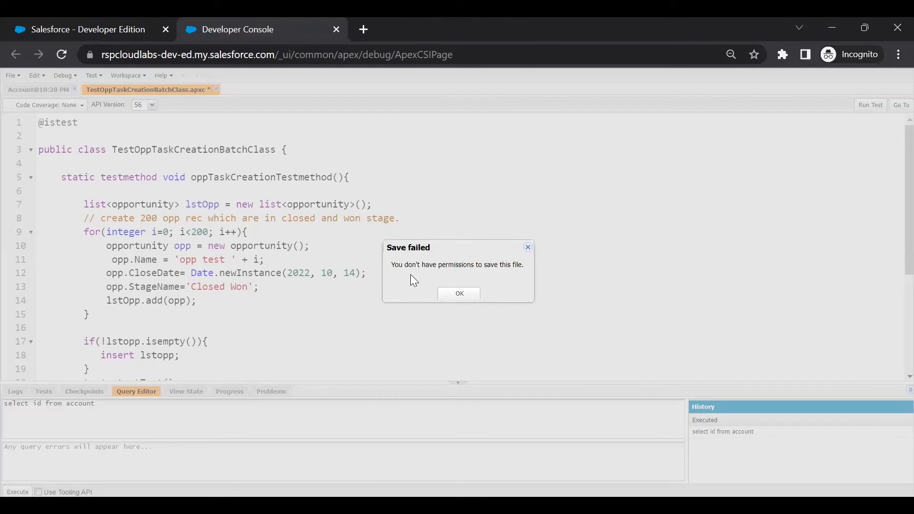
{"action": "left_click", "coordinate": [463, 295]}
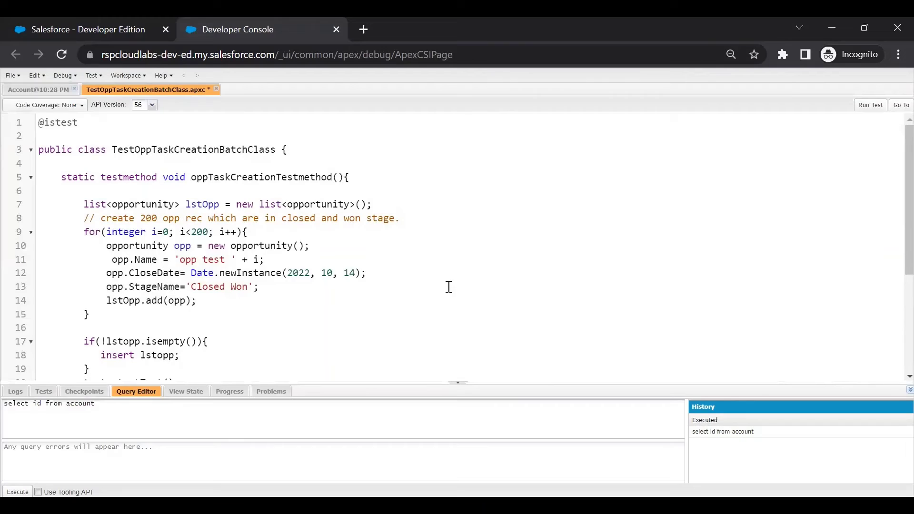
{"action": "left_click", "coordinate": [217, 91]}
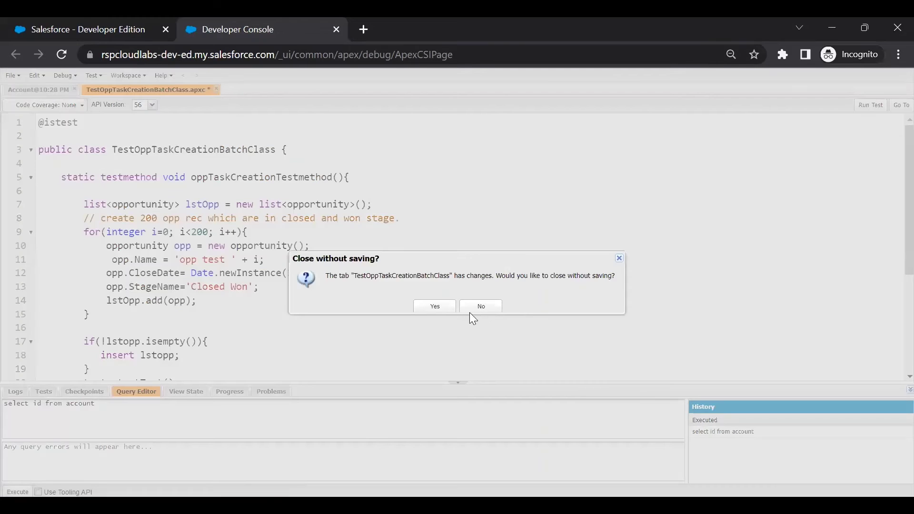
{"action": "left_click", "coordinate": [435, 307]}
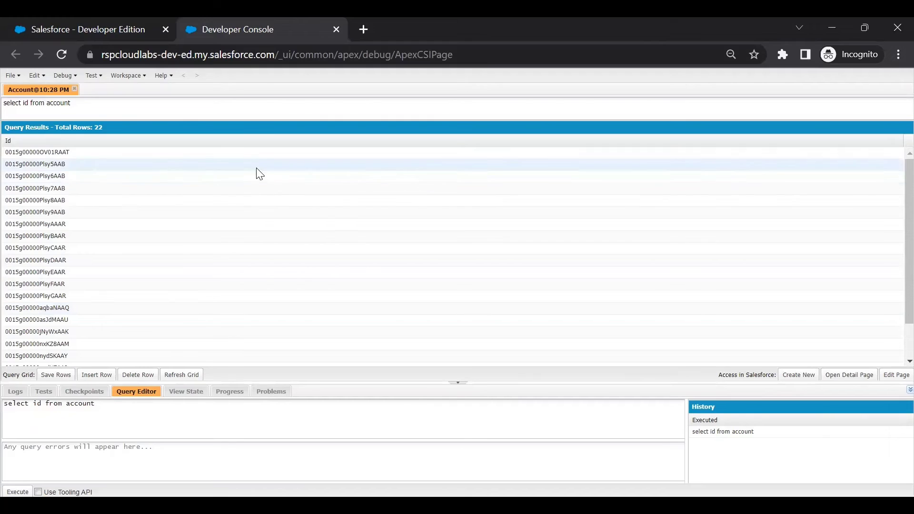
{"action": "left_click", "coordinate": [75, 89]}
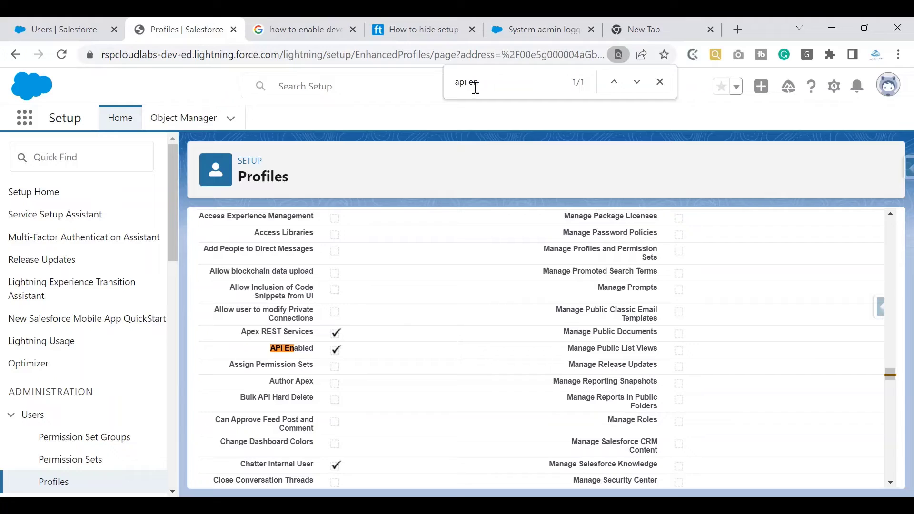
Search the profile page for 'author' and highlight the Author Apex permission.
{"action": "key", "text": "ctrl+f"}
{"action": "key", "text": "BackSpace"}
{"action": "type", "text": "author"}
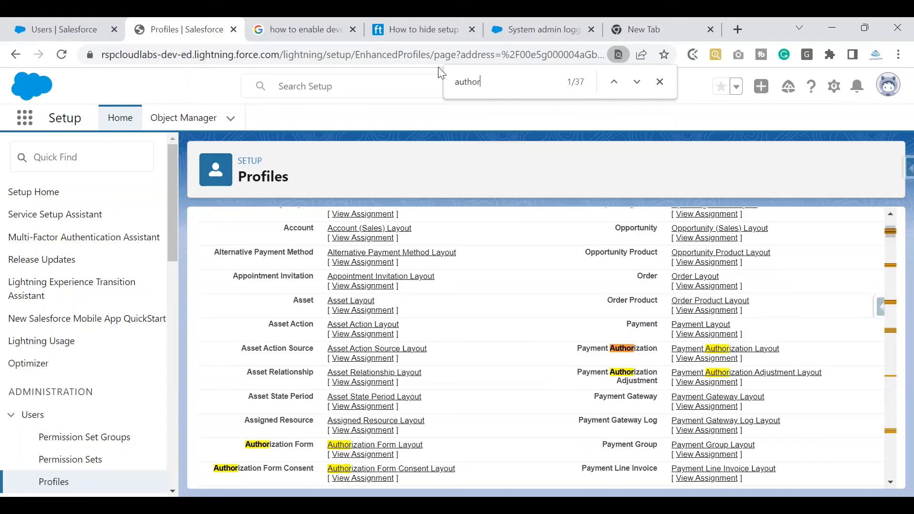
{"action": "key", "text": "BackSpace"}
{"action": "key", "text": "BackSpace"}
{"action": "key", "text": "BackSpace"}
{"action": "left_click_drag", "start_coordinate": [268, 398], "coordinate": [313, 397]}
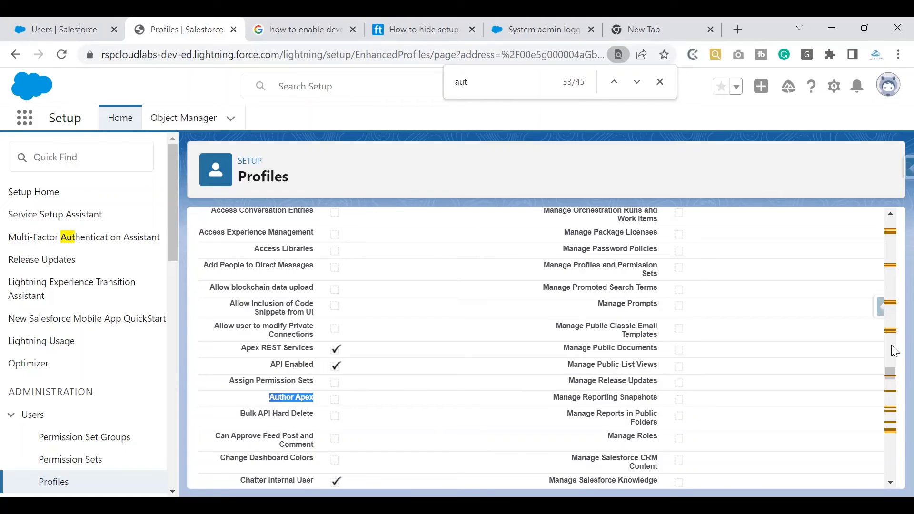
{"action": "left_click", "coordinate": [660, 82]}
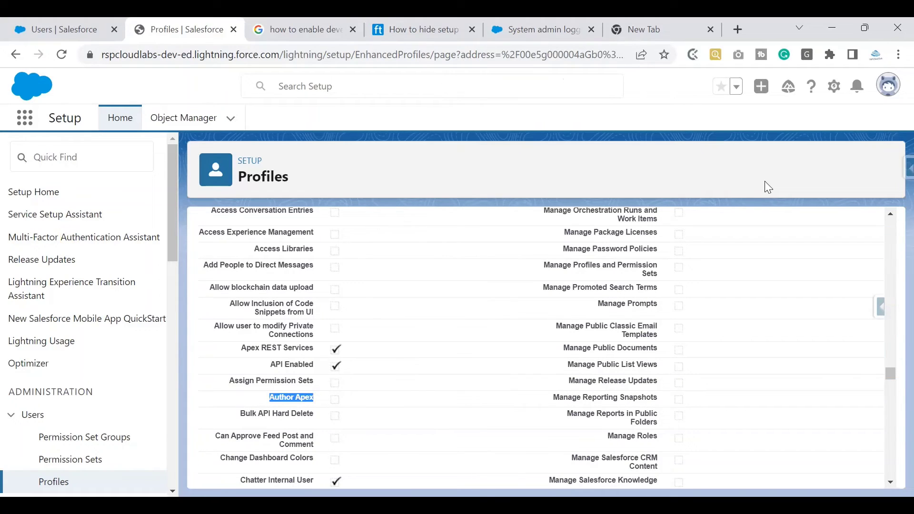
{"action": "left_click_drag", "start_coordinate": [890, 374], "coordinate": [891, 227]}
Edit the Sales Profile, search 'author ape' for Author Apex, and save the edits.
{"action": "left_click", "coordinate": [419, 358]}
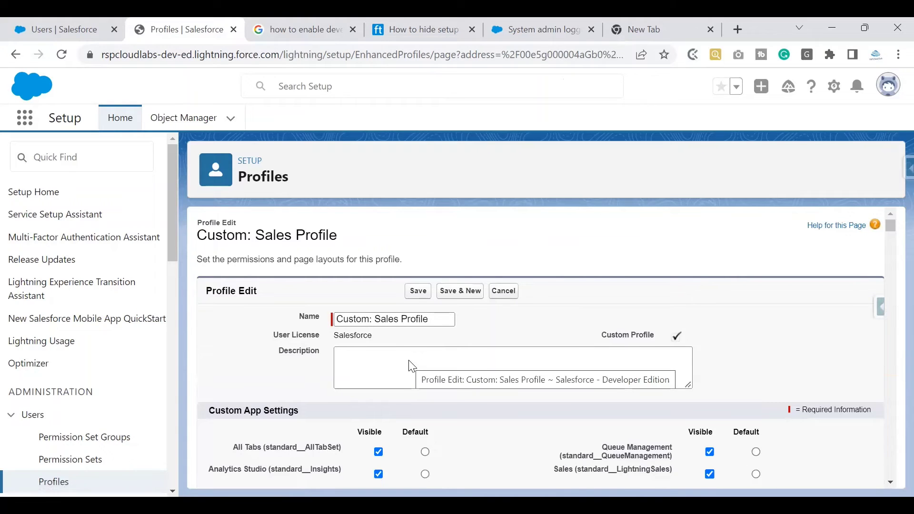
{"action": "key", "text": "ctrl+f"}
{"action": "type", "text": "aut"}
{"action": "key", "text": "Return"}
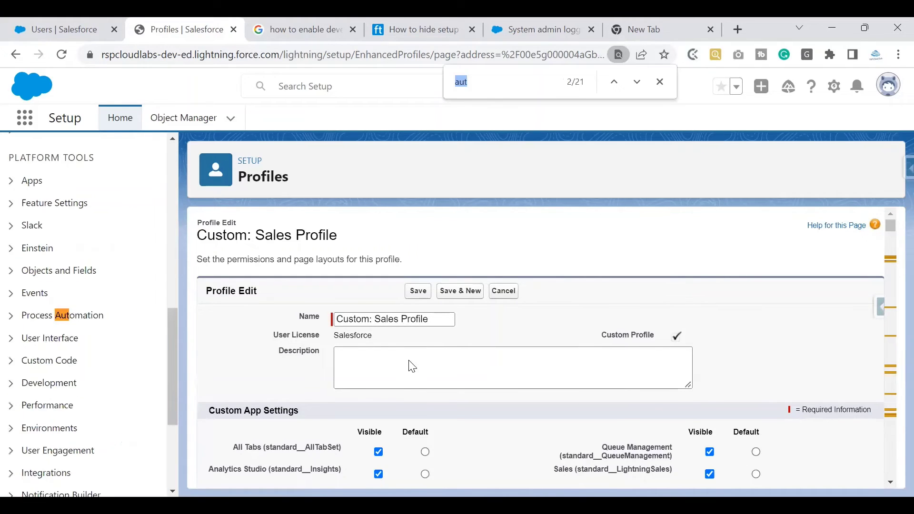
{"action": "key", "text": "Return"}
{"action": "key", "text": "Return"}
{"action": "key", "text": "Return"}
{"action": "key", "text": "Return"}
{"action": "key", "text": "Return"}
{"action": "key", "text": "Return"}
{"action": "key", "text": "Return"}
{"action": "key", "text": "Return"}
{"action": "key", "text": "Return"}
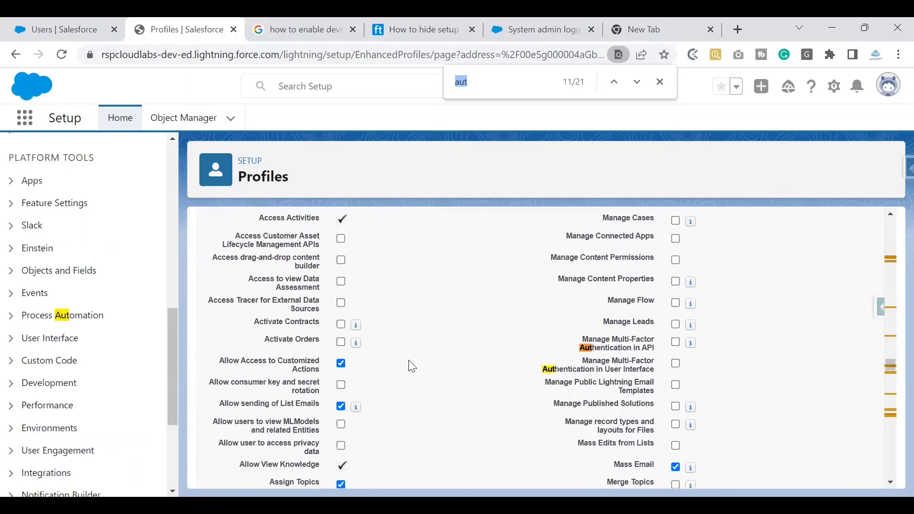
{"action": "type", "text": "author ape"}
{"action": "scroll", "coordinate": [883, 226], "scroll_direction": "up", "scroll_amount": 10}
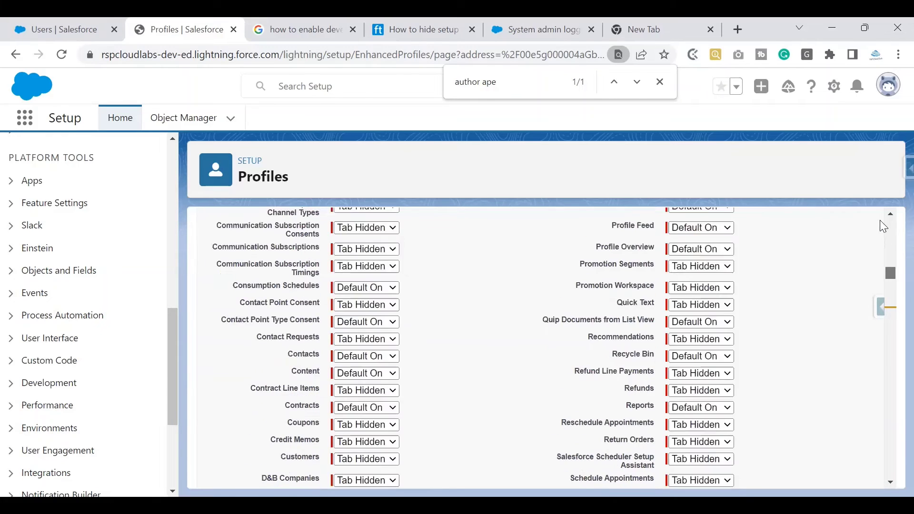
{"action": "scroll", "coordinate": [883, 226], "scroll_direction": "up", "scroll_amount": 10}
{"action": "left_click", "coordinate": [421, 292]}
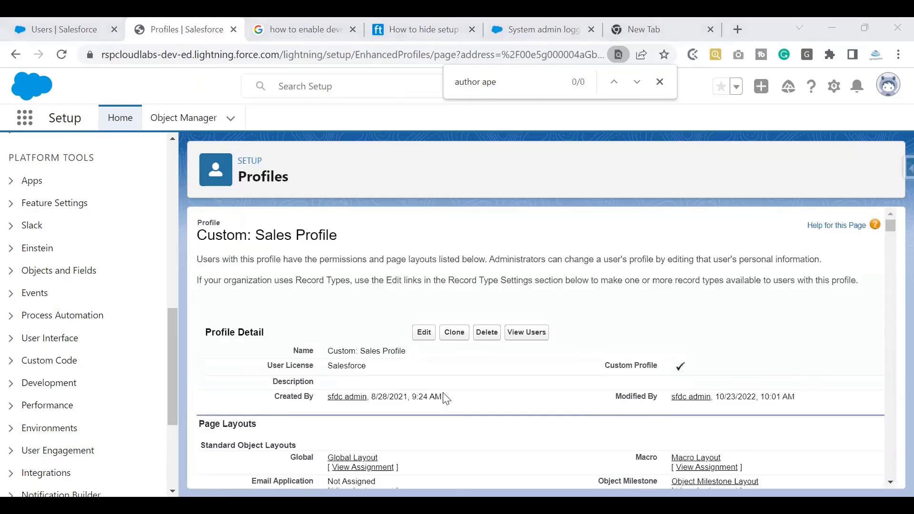
{"action": "key", "text": "Return"}
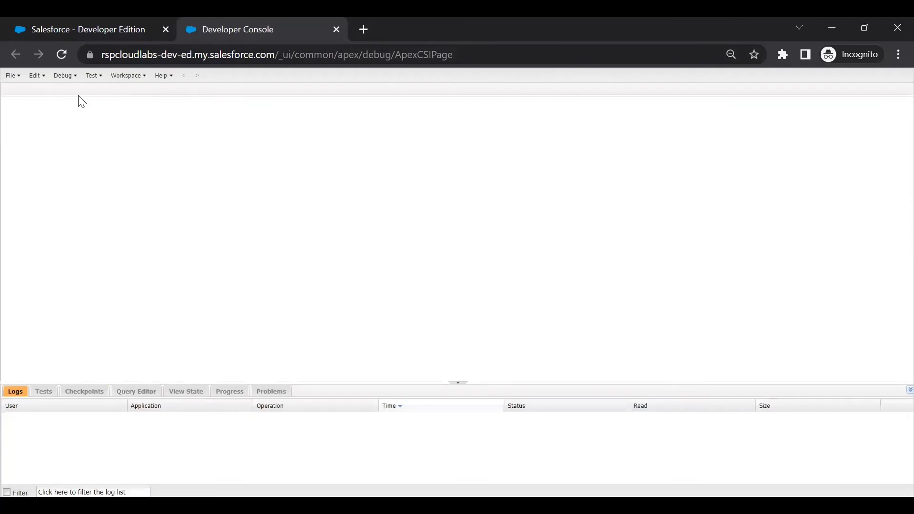
Create a new Apex class named devConsoleDemo via File > New > Apex Class.
{"action": "left_click", "coordinate": [12, 76]}
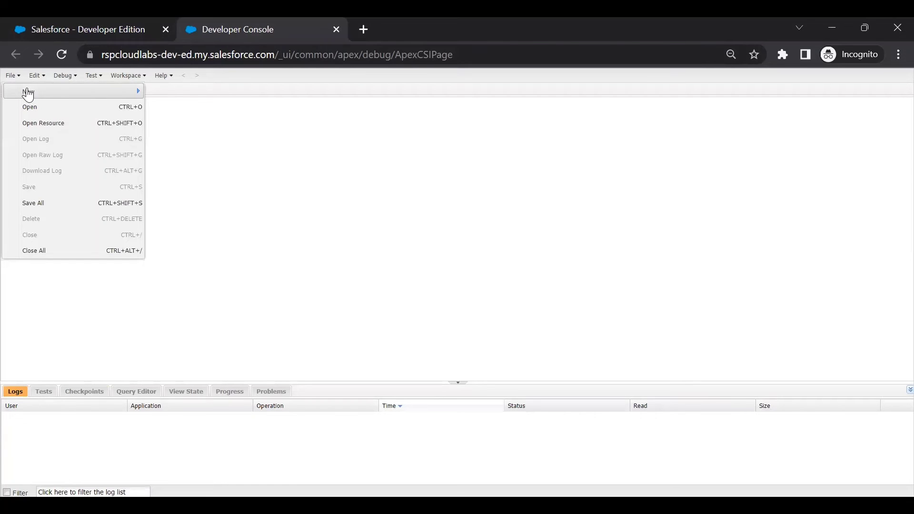
{"action": "mouse_move", "coordinate": [36, 76]}
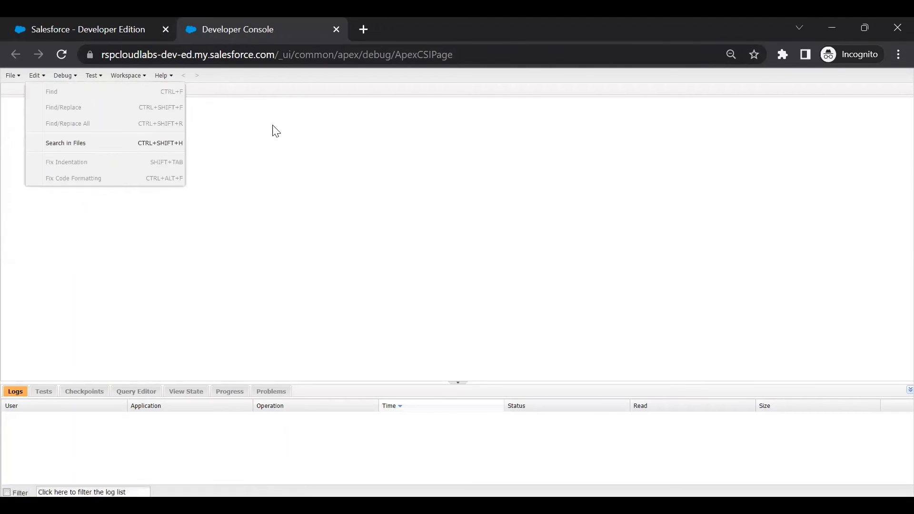
{"action": "left_click", "coordinate": [11, 76]}
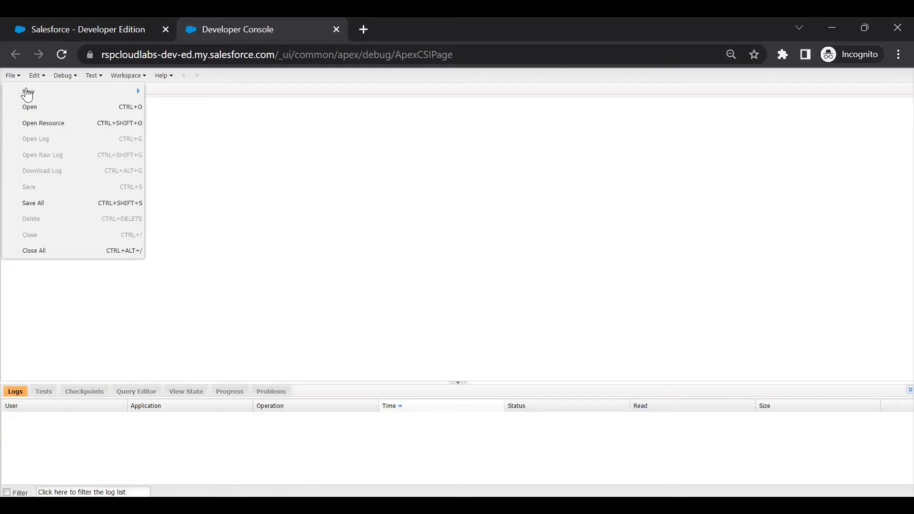
{"action": "mouse_move", "coordinate": [21, 93]}
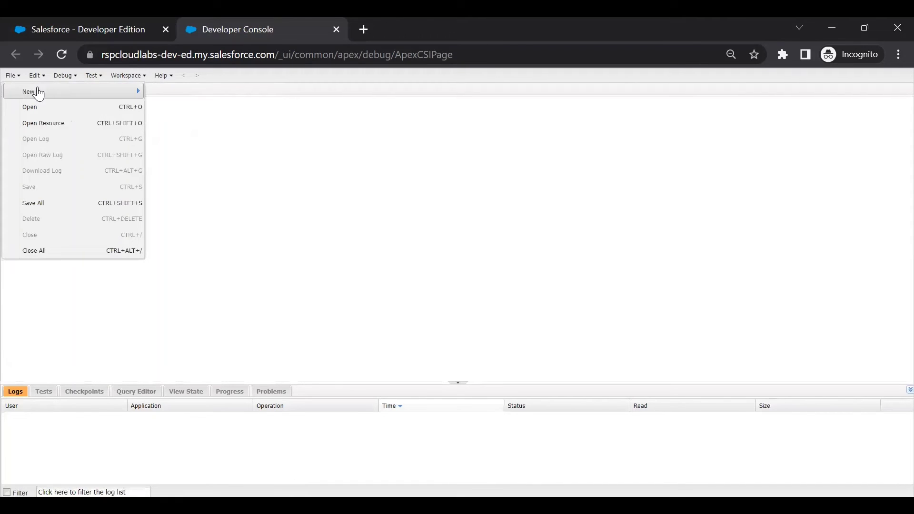
{"action": "mouse_move", "coordinate": [138, 91]}
{"action": "left_click", "coordinate": [177, 92]}
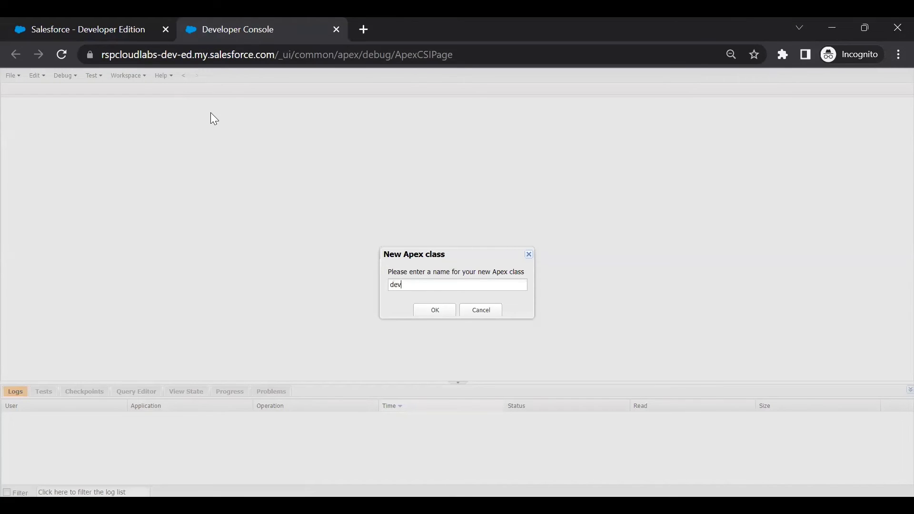
{"action": "type", "text": "devConsoleDemo"}
{"action": "key", "text": "Return"}
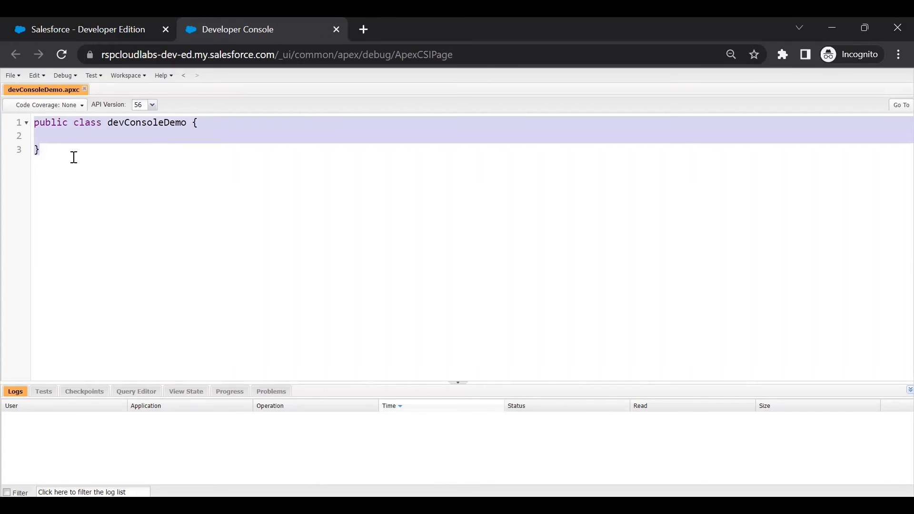
Look through the File and Help menus of the devConsoleDemo class.
{"action": "left_click", "coordinate": [81, 161]}
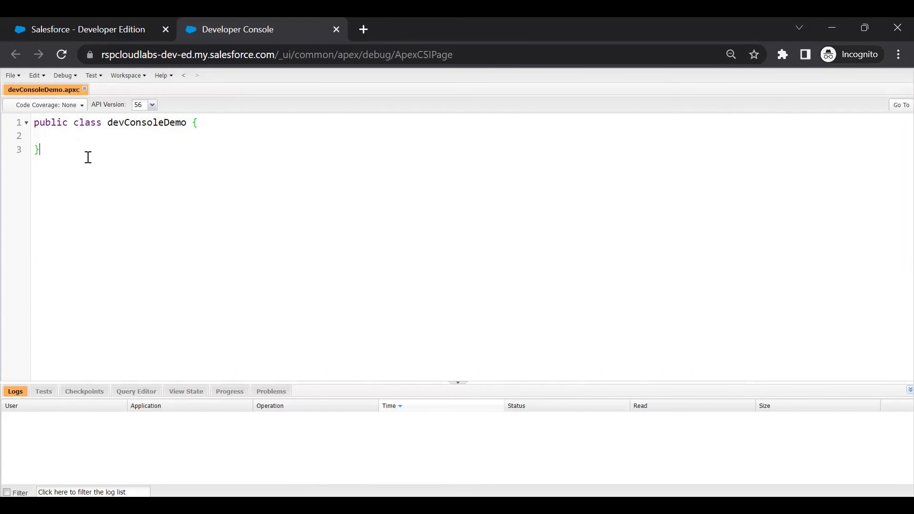
{"action": "left_click", "coordinate": [12, 76]}
{"action": "left_click", "coordinate": [164, 76]}
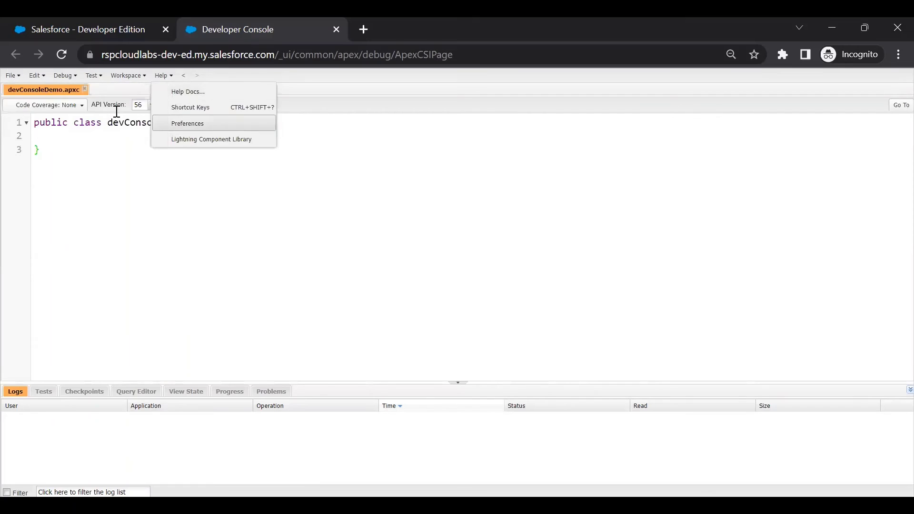
{"action": "left_click", "coordinate": [9, 76]}
{"action": "mouse_move", "coordinate": [100, 90]}
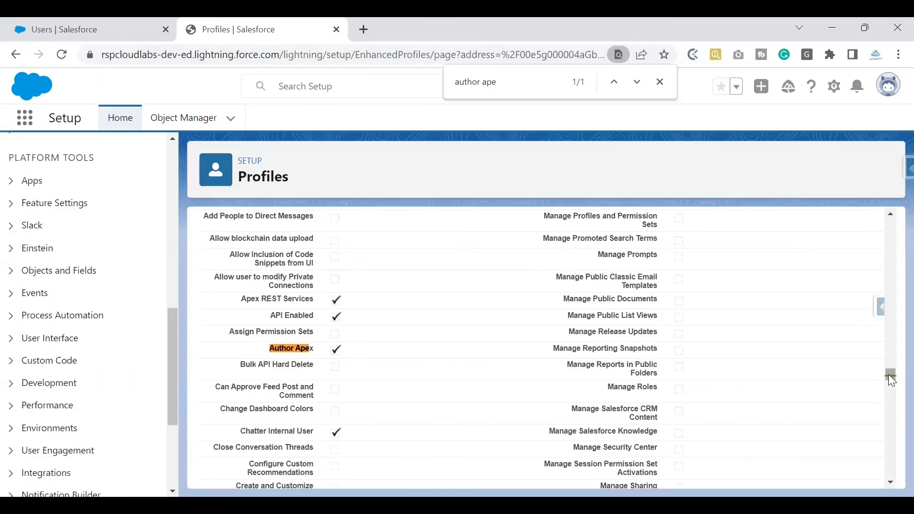
{"action": "scroll", "coordinate": [890, 376], "scroll_direction": "up", "scroll_amount": 2}
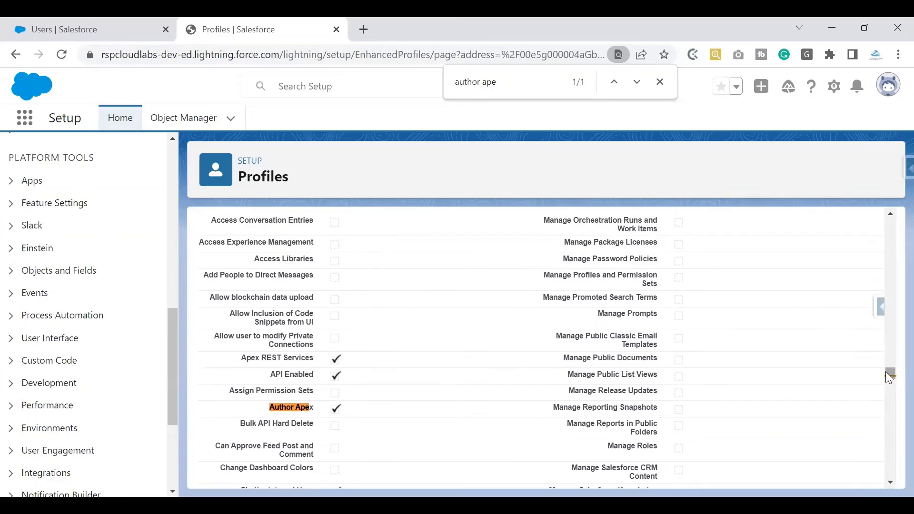
Search the profile page for 'application' and mark the Customize Application row.
{"action": "key", "text": "ctrl+f"}
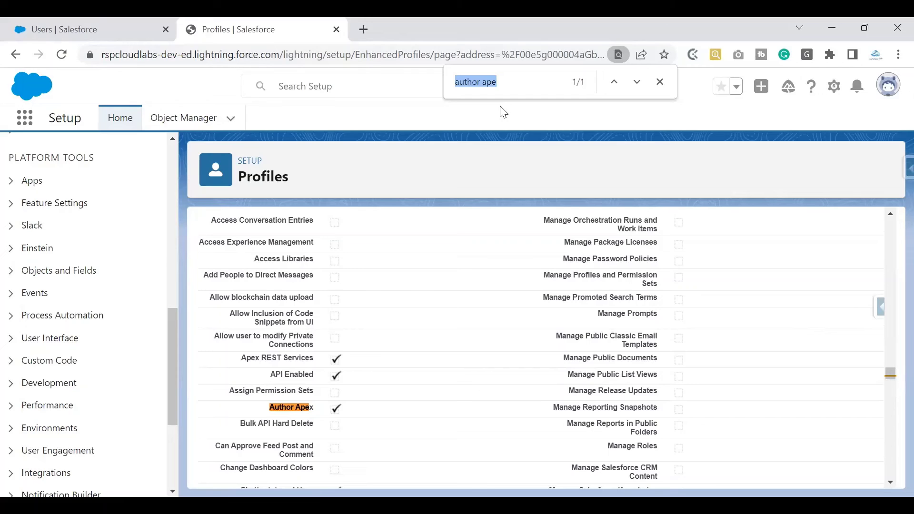
{"action": "key", "text": "BackSpace"}
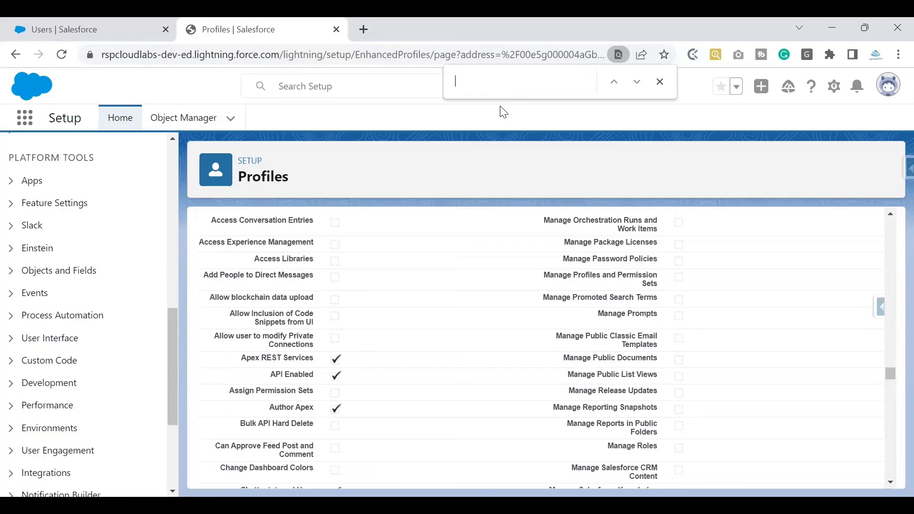
{"action": "type", "text": "application"}
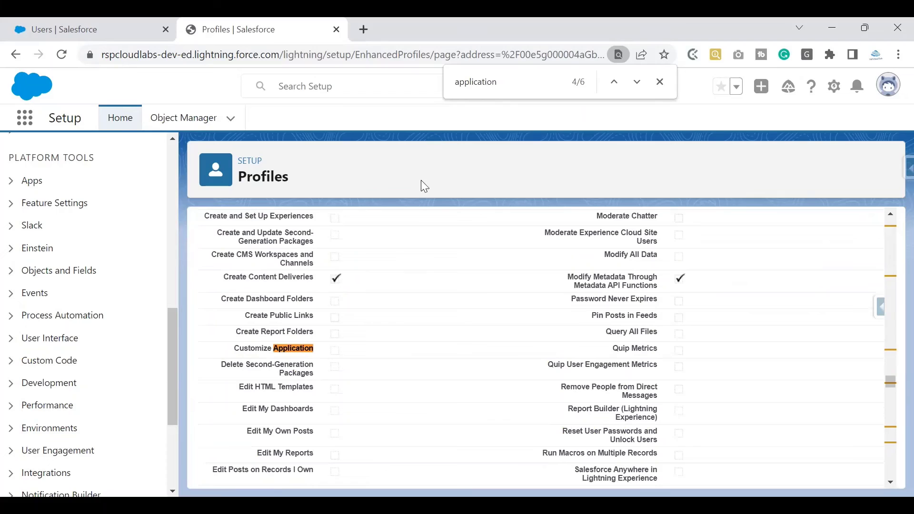
{"action": "left_click_drag", "start_coordinate": [236, 351], "coordinate": [320, 349]}
{"action": "left_click_drag", "start_coordinate": [886, 367], "coordinate": [875, 229]}
Edit the profile, enable Customize Application, and save it.
{"action": "left_click", "coordinate": [426, 354]}
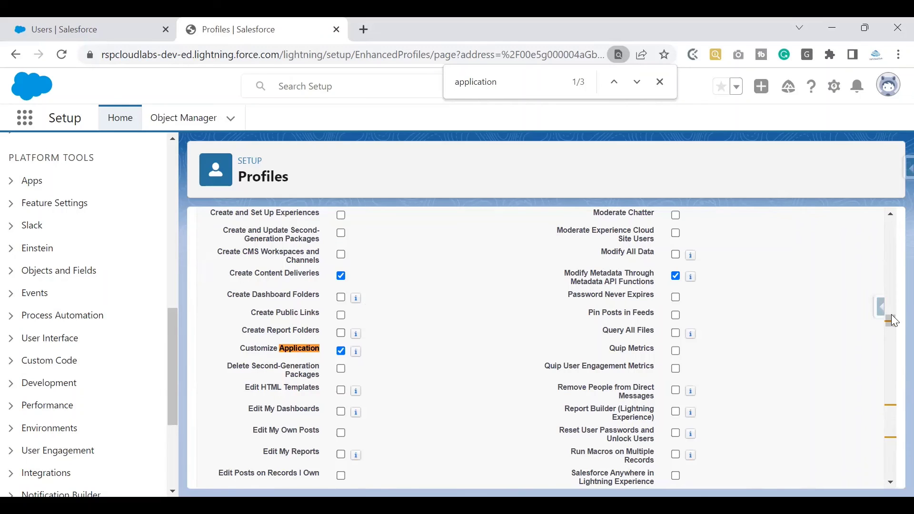
{"action": "left_click_drag", "start_coordinate": [891, 320], "coordinate": [891, 224]}
{"action": "left_click", "coordinate": [418, 292]}
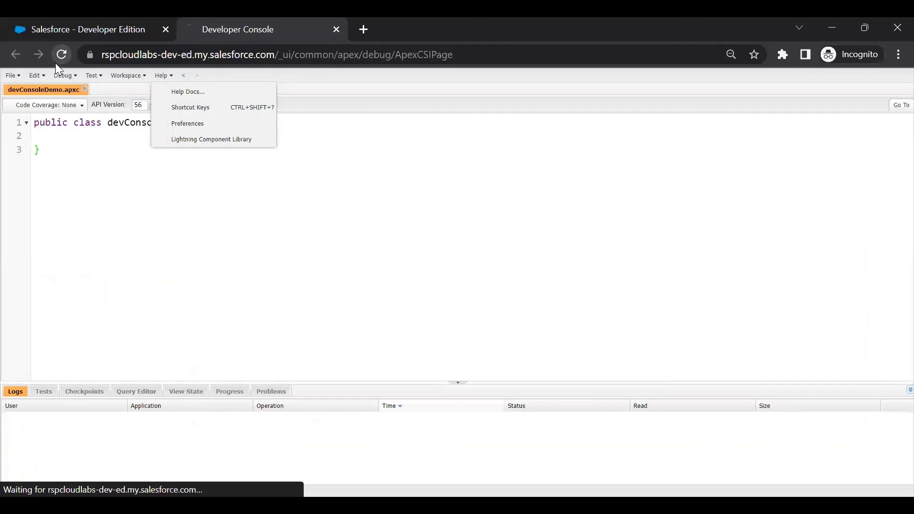
{"action": "left_click", "coordinate": [13, 77]}
{"action": "mouse_move", "coordinate": [26, 90]}
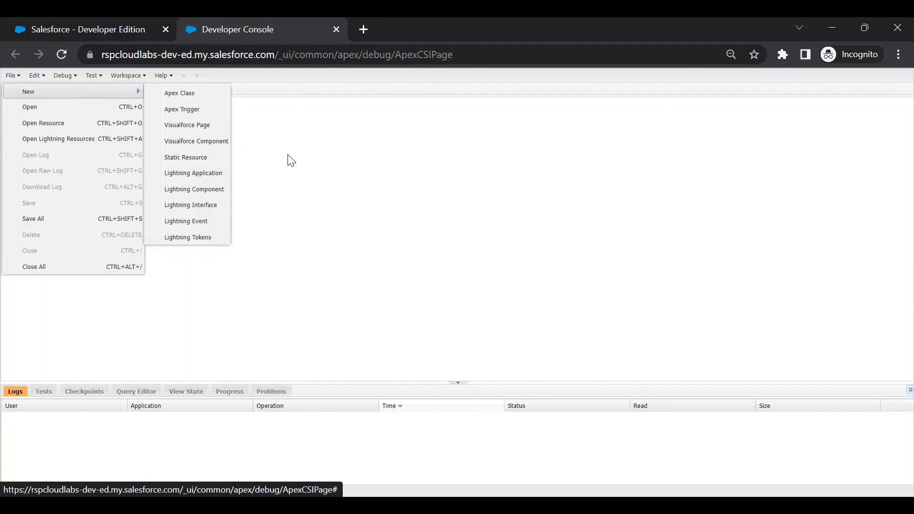
{"action": "left_click", "coordinate": [287, 167]}
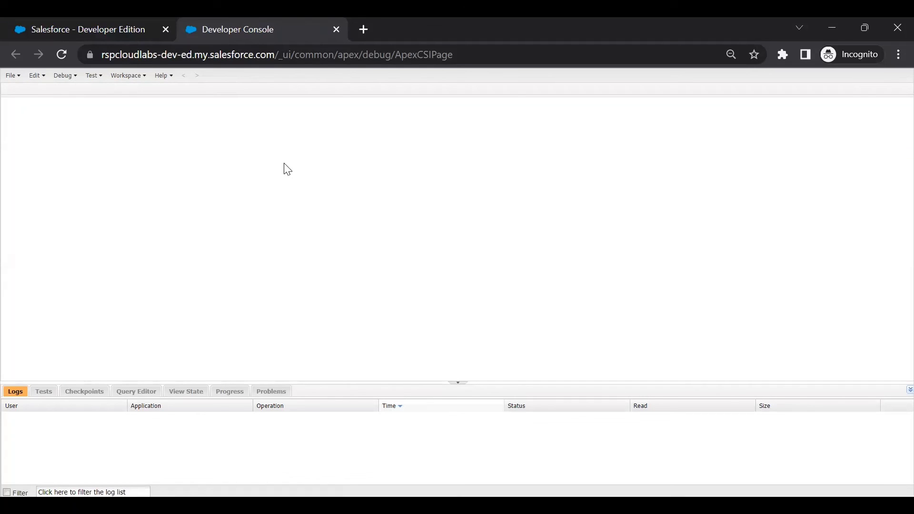